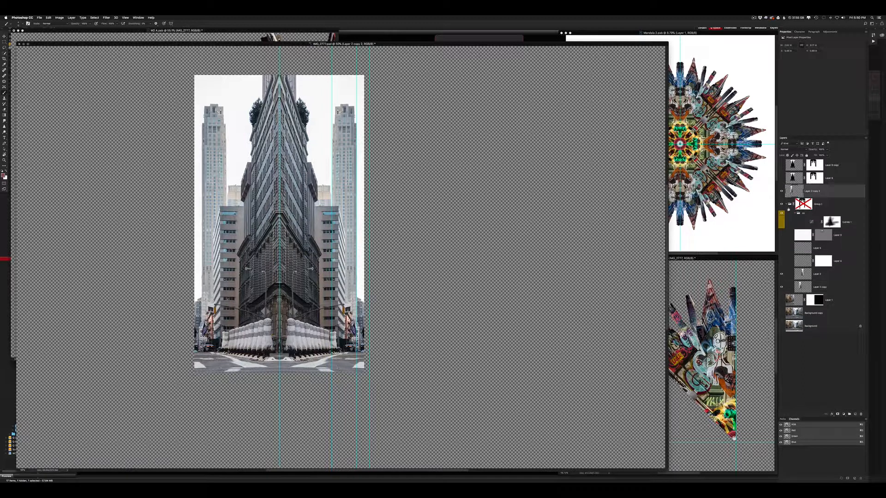
Hide Group 1 so only the left building half shows, and turn the canvas sideways for tracing the skyline
{"action": "left_click", "coordinate": [782, 204]}
{"action": "key", "text": "f"}
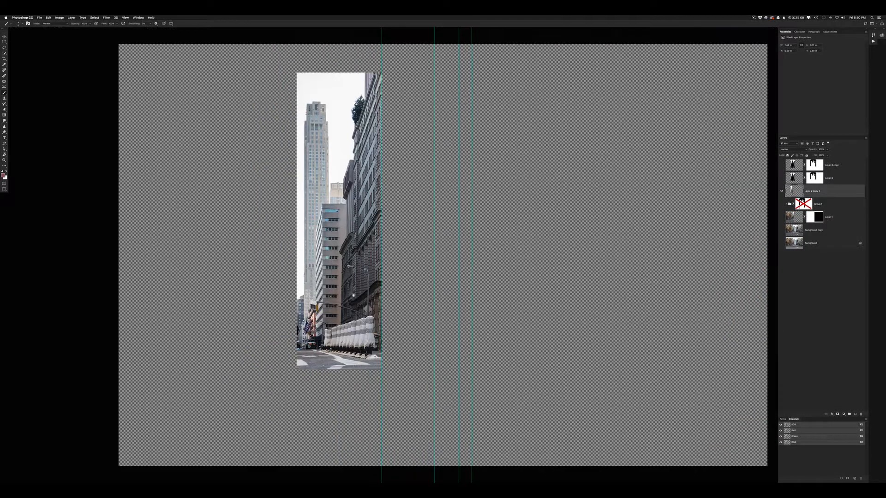
{"action": "left_click_drag", "start_coordinate": [296, 304], "coordinate": [339, 298]}
{"action": "left_click_drag", "start_coordinate": [275, 253], "coordinate": [251, 376]}
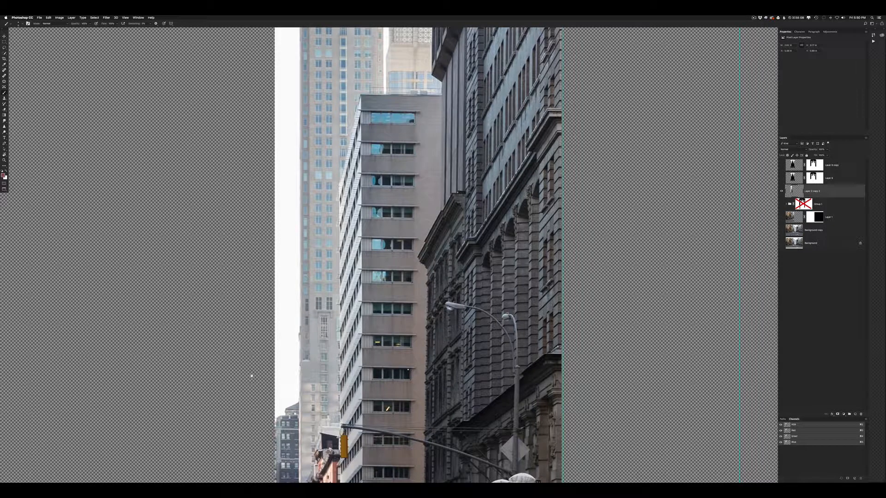
{"action": "key", "text": "r"}
{"action": "mouse_move", "coordinate": [290, 271]}
{"action": "left_mouse_down"}
{"action": "mouse_move", "coordinate": [535, 331]}
{"action": "mouse_move", "coordinate": [453, 337]}
{"action": "left_mouse_up"}
{"action": "mouse_move", "coordinate": [305, 258]}
{"action": "left_mouse_down"}
{"action": "mouse_move", "coordinate": [661, 211]}
{"action": "mouse_move", "coordinate": [323, 257]}
{"action": "mouse_move", "coordinate": [310, 309]}
{"action": "mouse_move", "coordinate": [134, 330]}
{"action": "mouse_move", "coordinate": [174, 339]}
{"action": "mouse_move", "coordinate": [159, 334]}
{"action": "mouse_move", "coordinate": [140, 231]}
{"action": "left_mouse_up"}
{"action": "left_click_drag", "start_coordinate": [428, 333], "coordinate": [182, 229]}
{"action": "scroll", "coordinate": [565, 232], "scroll_direction": "up", "scroll_amount": 5}
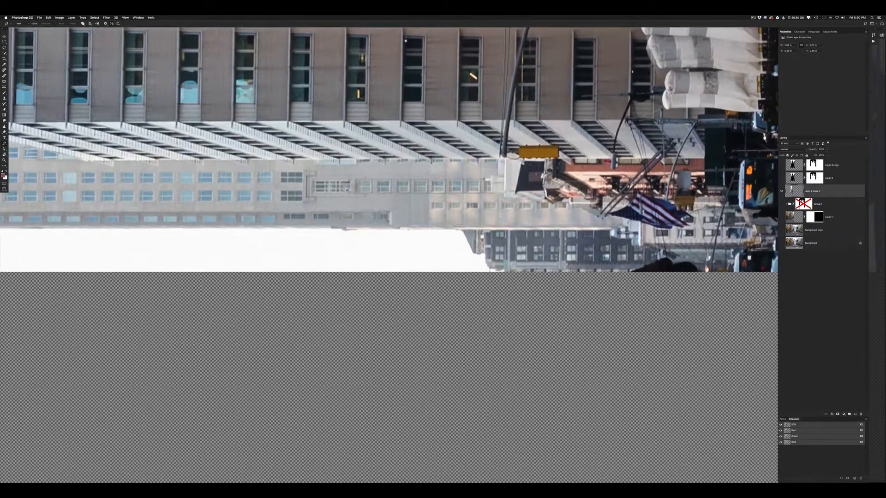
Trace the edges of the background tower, rooftops and office building against the white sky with the Pen tool
{"action": "left_click_drag", "start_coordinate": [380, 256], "coordinate": [571, 265]}
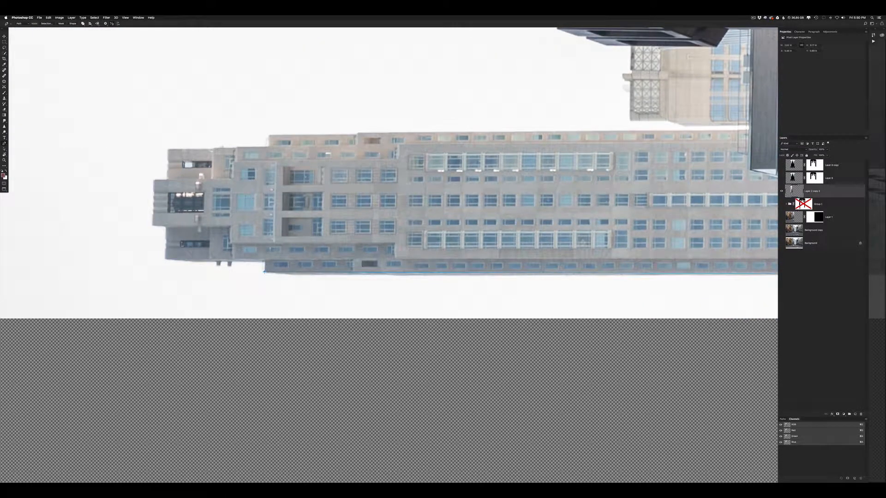
{"action": "scroll", "coordinate": [183, 260], "scroll_direction": "up", "scroll_amount": 5}
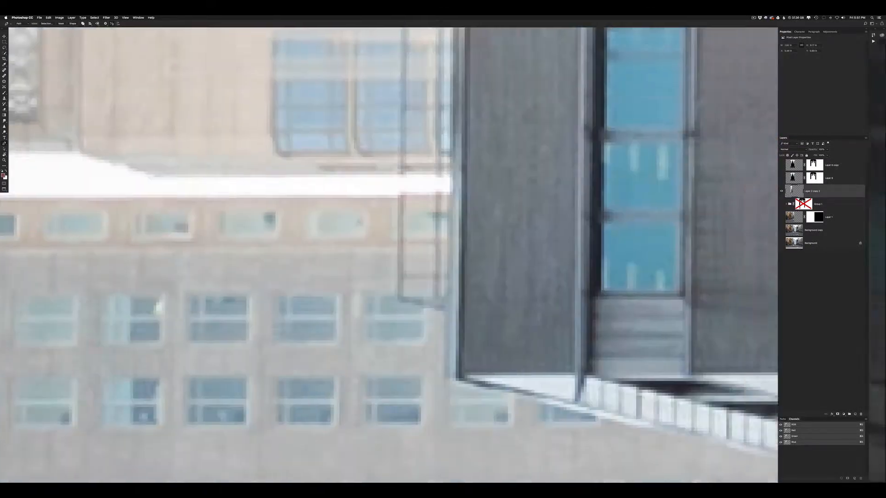
{"action": "left_click", "coordinate": [562, 435]}
{"action": "left_click", "coordinate": [487, 410]}
{"action": "left_click", "coordinate": [313, 413]}
{"action": "left_click", "coordinate": [309, 231]}
{"action": "left_click", "coordinate": [278, 200]}
{"action": "left_click", "coordinate": [316, 200]}
{"action": "left_click", "coordinate": [322, 182]}
{"action": "left_click", "coordinate": [312, 69]}
{"action": "left_click", "coordinate": [199, 68]}
{"action": "left_click", "coordinate": [110, 37]}
Re-enable Group 1's mask and move the two cornice patch layers out of Group 1, above the building half layer
{"action": "scroll", "coordinate": [300, 226], "scroll_direction": "down", "scroll_amount": 5}
{"action": "scroll", "coordinate": [602, 318], "scroll_direction": "down", "scroll_amount": 3}
{"action": "left_click", "coordinate": [804, 204], "text": "shift"}
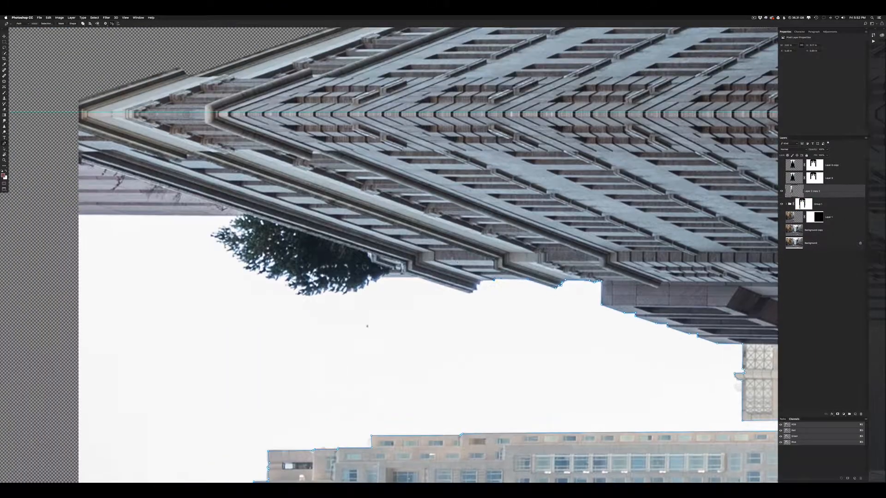
{"action": "left_click", "coordinate": [787, 204]}
{"action": "scroll", "coordinate": [76, 125], "scroll_direction": "up", "scroll_amount": 5}
{"action": "left_click_drag", "start_coordinate": [277, 221], "coordinate": [576, 367]}
{"action": "left_click", "coordinate": [782, 230]}
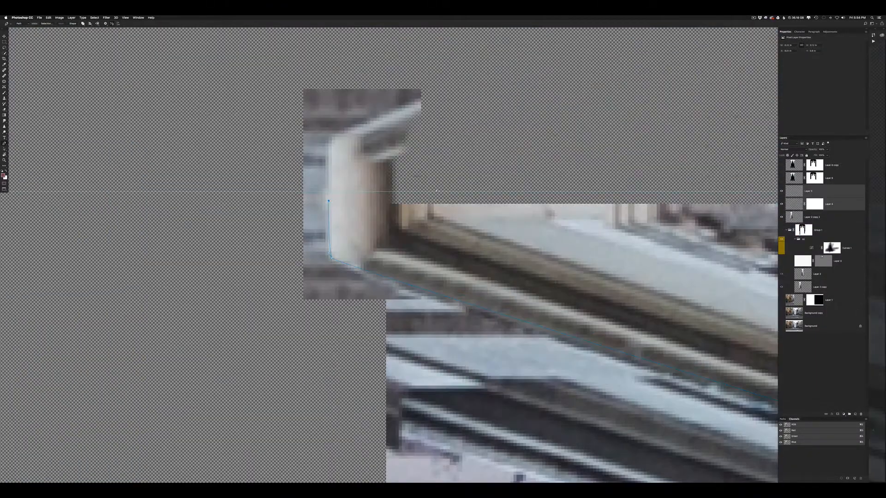
Close the skyline path, group the building half with its patch layers, and mask the group with the path
{"action": "scroll", "coordinate": [318, 296], "scroll_direction": "down", "scroll_amount": 10}
{"action": "scroll", "coordinate": [485, 353], "scroll_direction": "up", "scroll_amount": 6}
{"action": "key", "text": "super+g"}
{"action": "left_click", "coordinate": [839, 415], "text": "super"}
Add a soft light layer inside the new group and darken the buildings with a Curves adjustment
{"action": "scroll", "coordinate": [392, 258], "scroll_direction": "down", "scroll_amount": 5}
{"action": "left_click", "coordinate": [786, 191]}
{"action": "key", "text": "super+shift+n"}
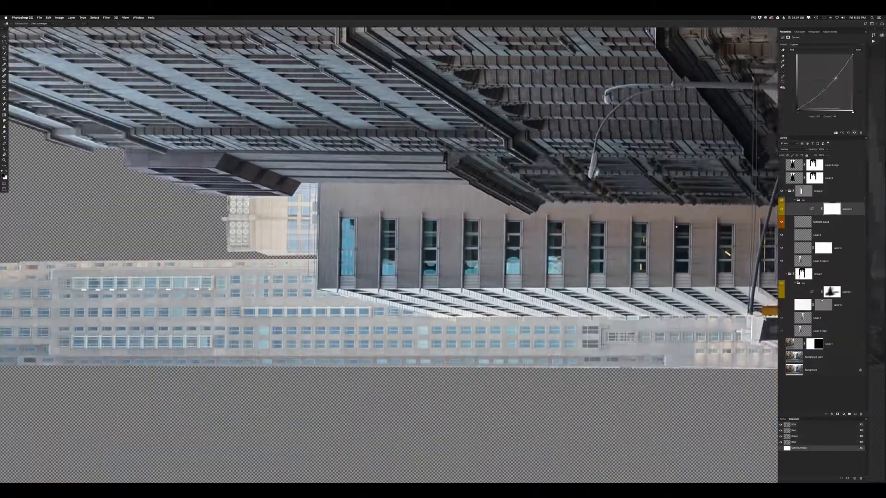
{"action": "left_click_drag", "start_coordinate": [826, 79], "coordinate": [829, 84]}
Paint contrast shading over the building facades on the soft light layer
{"action": "left_click", "coordinate": [822, 222]}
{"action": "scroll", "coordinate": [392, 249], "scroll_direction": "down", "scroll_amount": 5}
{"action": "scroll", "coordinate": [172, 226], "scroll_direction": "up", "scroll_amount": 5}
{"action": "left_click_drag", "start_coordinate": [646, 258], "coordinate": [180, 270]}
{"action": "left_click_drag", "start_coordinate": [277, 277], "coordinate": [513, 257]}
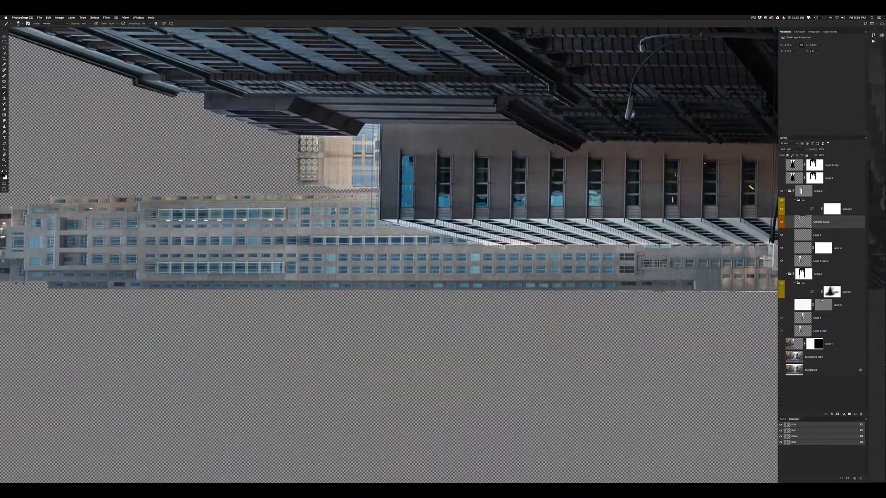
{"action": "left_click_drag", "start_coordinate": [369, 249], "coordinate": [494, 256]}
Lasso small facade areas and brighten them with a second masked Curves adjustment above Curves 2
{"action": "key", "text": "l"}
{"action": "left_click", "coordinate": [811, 209]}
{"action": "left_click", "coordinate": [844, 415]}
{"action": "scroll", "coordinate": [392, 254], "scroll_direction": "down", "scroll_amount": 6}
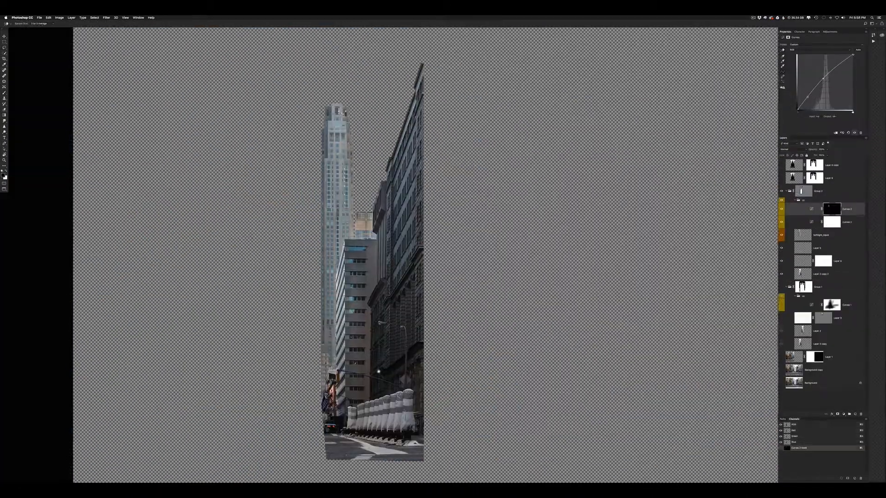
Stamp the visible layers into a new merged layer for sharpening, and refine the edge of Group 2's mask
{"action": "key", "text": "super+shift+alt+e"}
{"action": "key", "text": "Return"}
{"action": "left_click", "coordinate": [804, 191]}
{"action": "left_click", "coordinate": [754, 18]}
{"action": "scroll", "coordinate": [393, 254], "scroll_direction": "up", "scroll_amount": 5}
{"action": "key", "text": "r"}
{"action": "scroll", "coordinate": [335, 229], "scroll_direction": "up", "scroll_amount": 4}
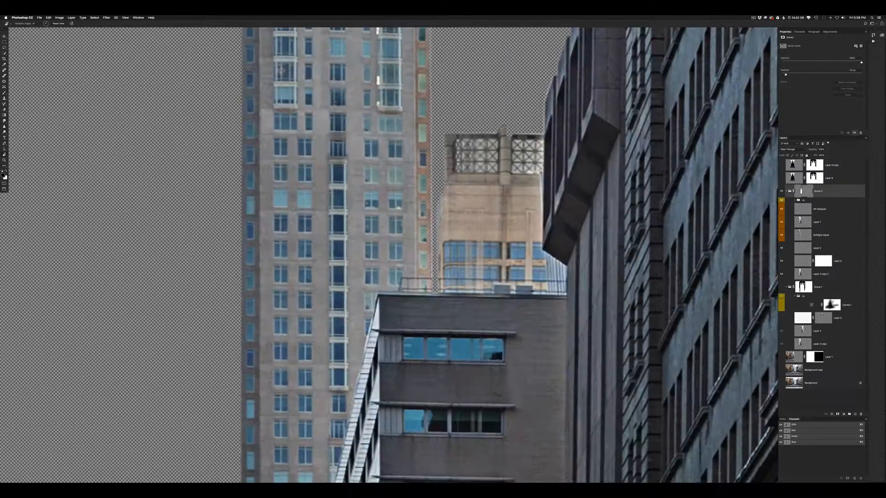
Compare the retouched buildings with and without the group mask, and convert Group 2 to a smart object
{"action": "left_click", "coordinate": [786, 191]}
{"action": "left_click", "coordinate": [787, 204]}
{"action": "left_click", "coordinate": [804, 191], "text": "shift"}
{"action": "left_click", "coordinate": [804, 191], "text": "shift"}
{"action": "key", "text": "super+0"}
{"action": "right_click", "coordinate": [837, 192]}
{"action": "left_click", "coordinate": [856, 242]}
Duplicate the Group 2 smart object, flip the copy horizontally, and move it against the original's inner edge
{"action": "key", "text": "v"}
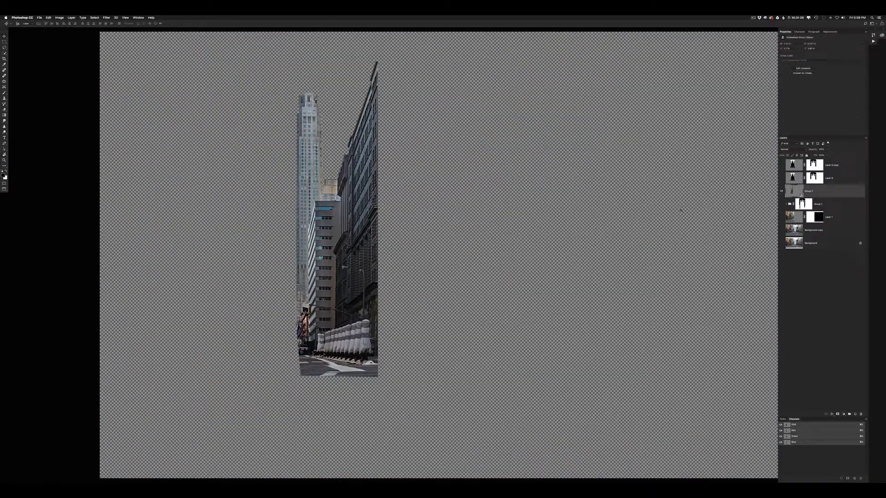
{"action": "key", "text": "super+j"}
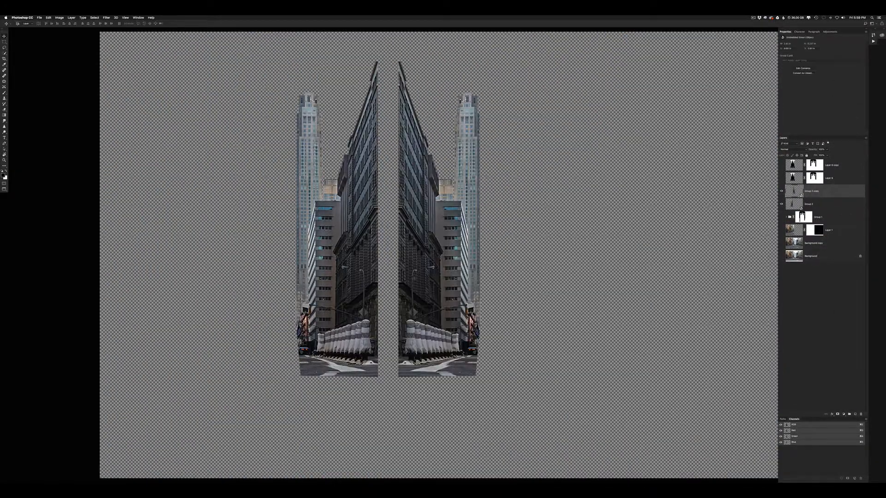
{"action": "left_click_drag", "start_coordinate": [439, 258], "coordinate": [420, 258]}
{"action": "scroll", "coordinate": [376, 59], "scroll_direction": "up", "scroll_amount": 6}
{"action": "key", "text": "Left"}
{"action": "key", "text": "Left"}
{"action": "key", "text": "Left"}
{"action": "key", "text": "Left"}
{"action": "key", "text": "Left"}
Check the smart object's contents in its own document, close it, and fine-tune the mirrored copy's position at the seam
{"action": "double_click", "coordinate": [794, 191]}
{"action": "left_click", "coordinate": [799, 165]}
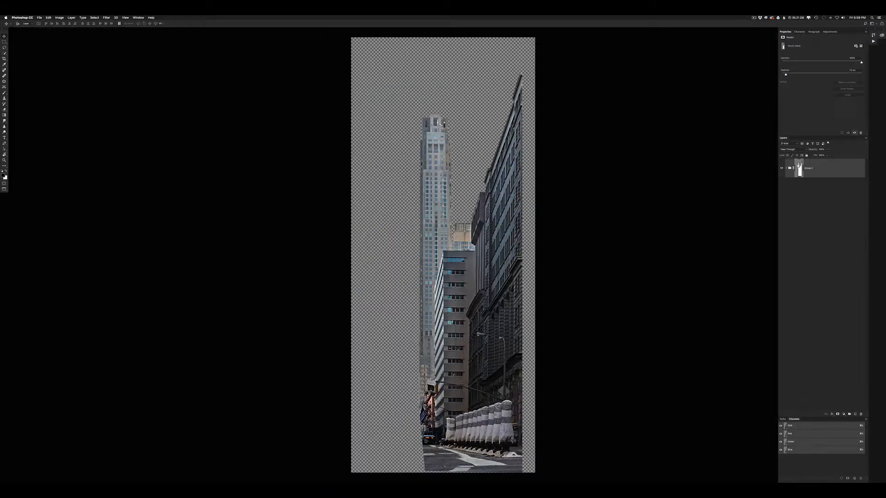
{"action": "key", "text": "super+w"}
{"action": "key", "text": "Right"}
{"action": "key", "text": "Right"}
Duplicate both building halves together and butt the second pair against the first pair's outer tower
{"action": "key", "text": "super+0"}
{"action": "left_click", "coordinate": [826, 204], "text": "shift"}
{"action": "left_click_drag", "start_coordinate": [370, 284], "coordinate": [534, 277]}
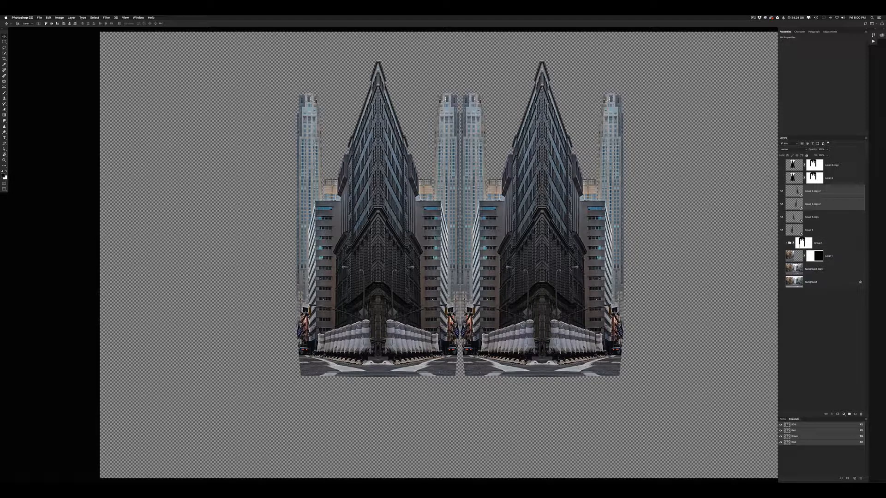
{"action": "scroll", "coordinate": [472, 184], "scroll_direction": "up", "scroll_amount": 6}
{"action": "left_click_drag", "start_coordinate": [341, 278], "coordinate": [324, 278]}
{"action": "key", "text": "Left"}
{"action": "key", "text": "Left"}
{"action": "key", "text": "super+0"}
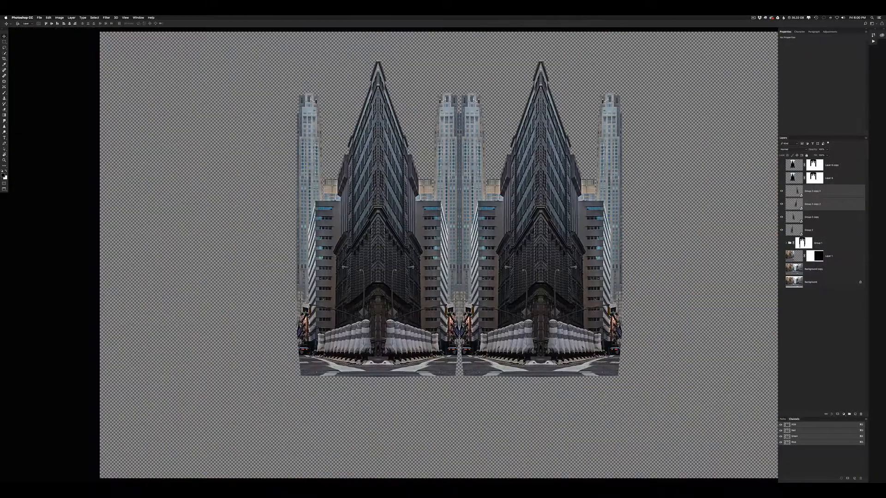
{"action": "key", "text": "super+j"}
{"action": "left_click_drag", "start_coordinate": [603, 245], "coordinate": [277, 245]}
{"action": "scroll", "coordinate": [296, 208], "scroll_direction": "up", "scroll_amount": 6}
{"action": "left_click", "coordinate": [809, 256]}
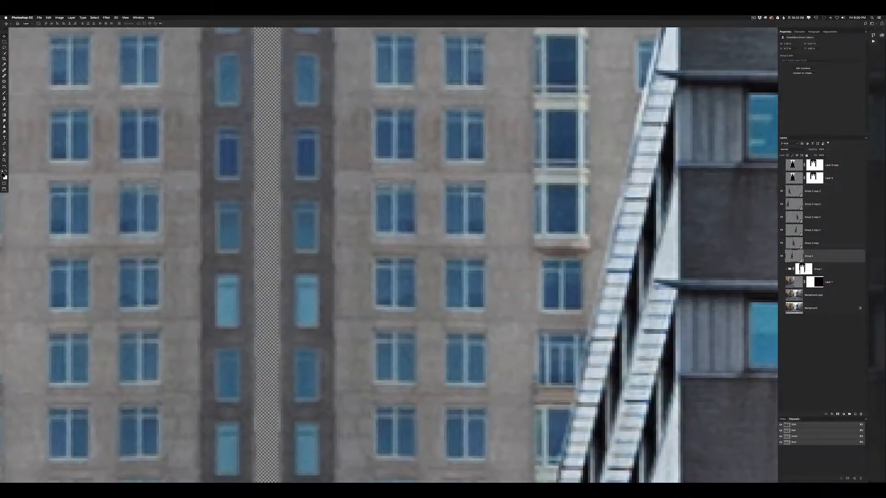
{"action": "key", "text": "super+alt+z"}
{"action": "key", "text": "super+alt+z"}
Place a third mirrored building pair on the opposite side and align its tower edge with the first pair
{"action": "key", "text": "super+0"}
{"action": "left_click_drag", "start_coordinate": [541, 244], "coordinate": [215, 245]}
{"action": "scroll", "coordinate": [297, 208], "scroll_direction": "up", "scroll_amount": 6}
{"action": "left_click_drag", "start_coordinate": [259, 277], "coordinate": [296, 277]}
{"action": "key", "text": "super+0"}
Crop the canvas tightly to the three building pairs, with the crop's side borders on the outer towers' edges
{"action": "key", "text": "c"}
{"action": "left_click_drag", "start_coordinate": [135, 32], "coordinate": [621, 379]}
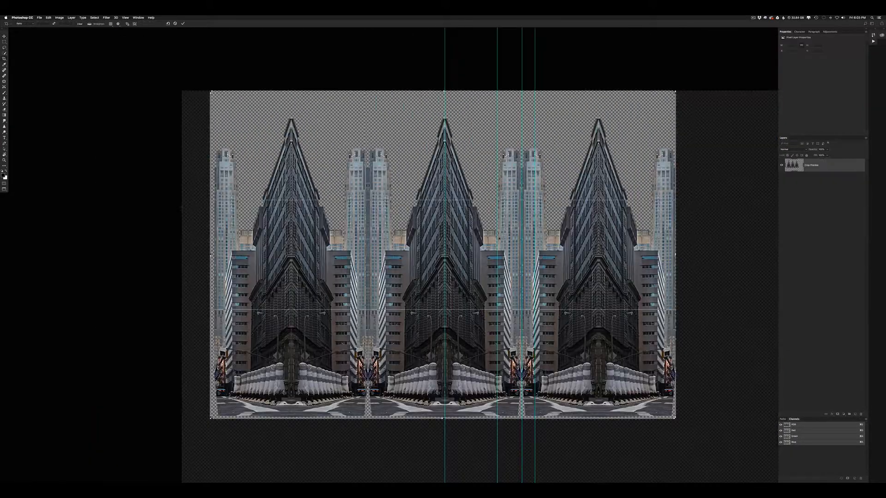
{"action": "scroll", "coordinate": [269, 265], "scroll_direction": "up", "scroll_amount": 6}
{"action": "key", "text": "c"}
{"action": "key", "text": "super+minus"}
{"action": "scroll", "coordinate": [635, 226], "scroll_direction": "up", "scroll_amount": 6}
{"action": "left_click_drag", "start_coordinate": [613, 210], "coordinate": [604, 210]}
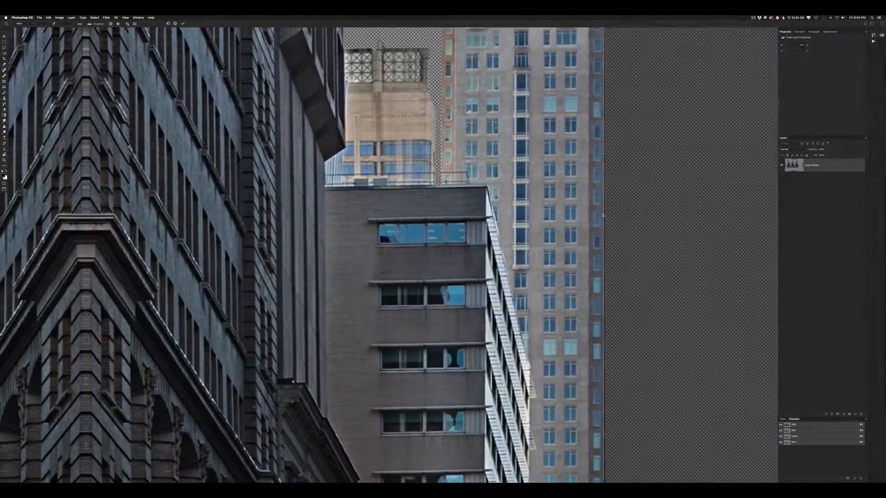
{"action": "key", "text": "Return"}
{"action": "key", "text": "super+0"}
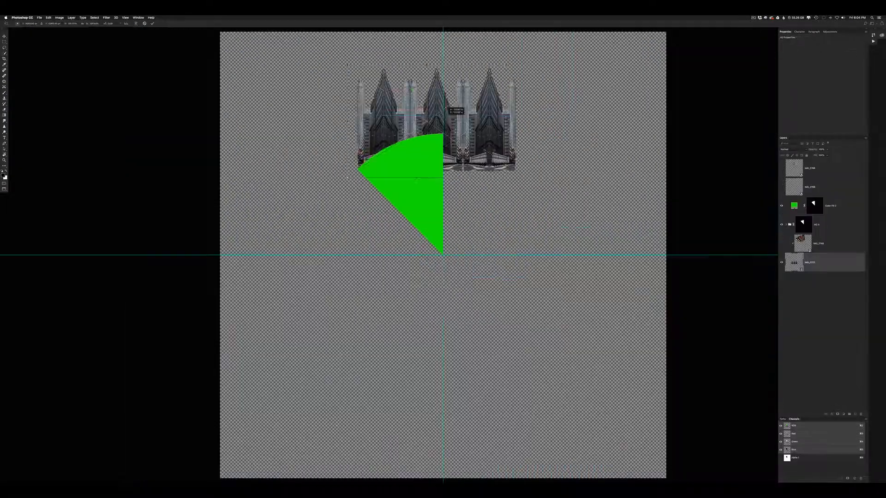
Free-transform the placed building strip over the green wedge and rotate it to -22.5 degrees
{"action": "key", "text": "super+plus"}
{"action": "key", "text": "super+t"}
{"action": "key", "text": "super+plus"}
{"action": "left_click_drag", "start_coordinate": [372, 267], "coordinate": [354, 421]}
{"action": "left_click_drag", "start_coordinate": [673, 277], "coordinate": [664, 307]}
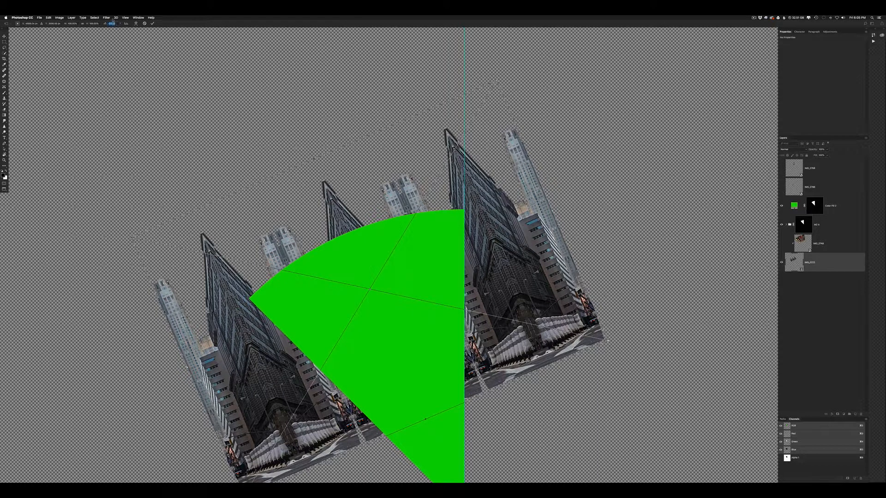
{"action": "type", "text": "-22.5"}
Scale the rotated building strip down to the wedge's width and centre it along the curved rim
{"action": "left_click_drag", "start_coordinate": [603, 343], "coordinate": [505, 320]}
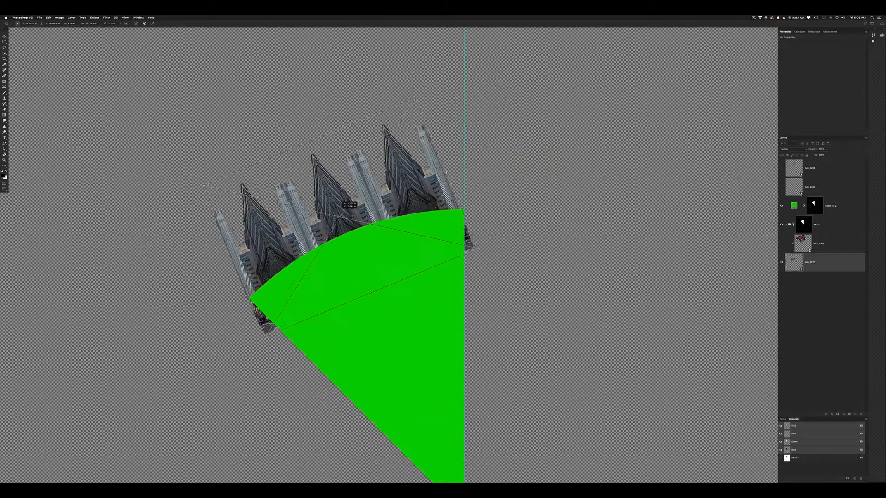
{"action": "left_click_drag", "start_coordinate": [339, 213], "coordinate": [341, 214]}
{"action": "key", "text": "super+plus"}
{"action": "key", "text": "super+plus"}
Distort the strip's corners so its sides line up with the wedge's two straight edges and the towers fan outward
{"action": "left_click_drag", "start_coordinate": [488, 246], "coordinate": [475, 256]}
{"action": "left_click_drag", "start_coordinate": [168, 382], "coordinate": [192, 373]}
{"action": "left_click_drag", "start_coordinate": [388, 46], "coordinate": [403, 150]}
{"action": "left_click_drag", "start_coordinate": [404, 119], "coordinate": [498, 104]}
{"action": "left_click_drag", "start_coordinate": [85, 252], "coordinate": [296, 110]}
{"action": "left_click_drag", "start_coordinate": [296, 110], "coordinate": [222, 136]}
{"action": "left_click_drag", "start_coordinate": [415, 277], "coordinate": [217, 337]}
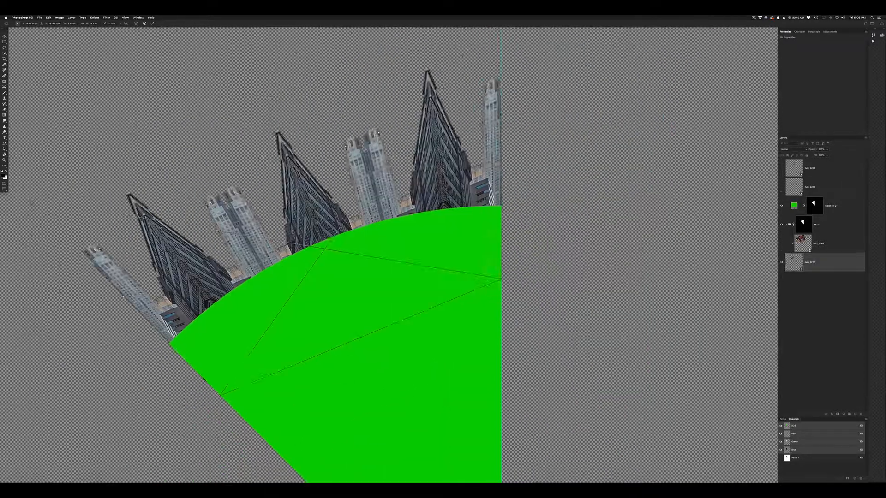
{"action": "left_click_drag", "start_coordinate": [79, 384], "coordinate": [124, 381]}
{"action": "left_click_drag", "start_coordinate": [10, 32], "coordinate": [119, 121]}
{"action": "left_click_drag", "start_coordinate": [102, 79], "coordinate": [104, 80]}
{"action": "left_click_drag", "start_coordinate": [646, 69], "coordinate": [445, 274]}
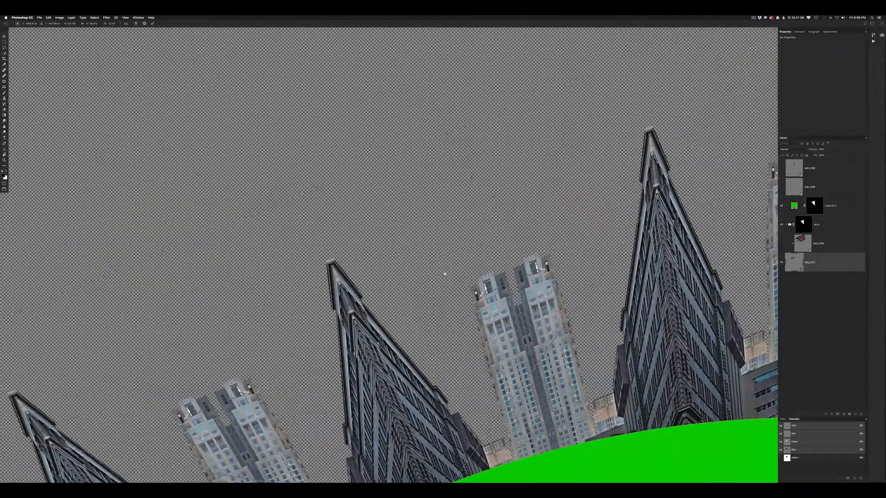
Warp the building strip into an arc with a bend of 25 so it follows the wedge's rim
{"action": "key", "text": "super+minus"}
{"action": "key", "text": "super+minus"}
{"action": "key", "text": "super+minus"}
{"action": "left_click", "coordinate": [135, 23]}
{"action": "left_click", "coordinate": [47, 24]}
{"action": "left_click", "coordinate": [45, 47]}
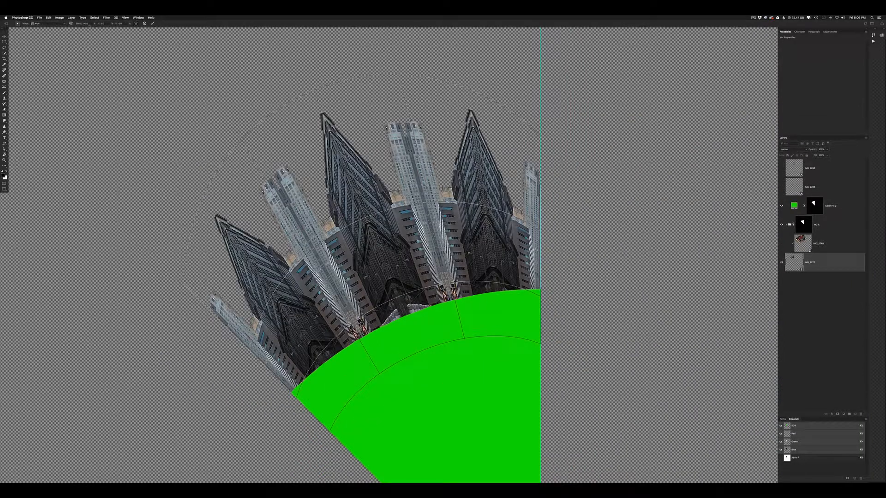
{"action": "type", "text": "25"}
{"action": "key", "text": "Return"}
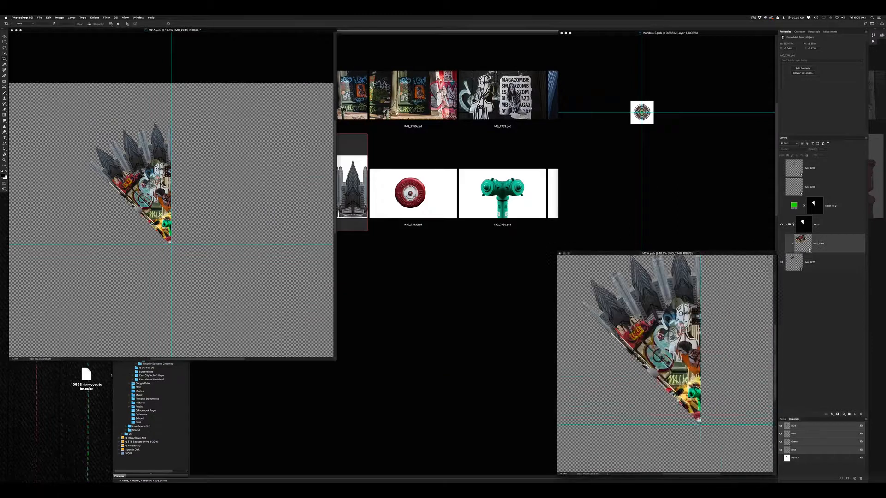
Zoom in on the Mandala 2 document and match the zoom and location of all open windows
{"action": "left_click", "coordinate": [639, 109]}
{"action": "scroll", "coordinate": [639, 109], "scroll_direction": "up", "scroll_amount": 10}
{"action": "left_click", "coordinate": [138, 18]}
{"action": "mouse_move", "coordinate": [141, 23]}
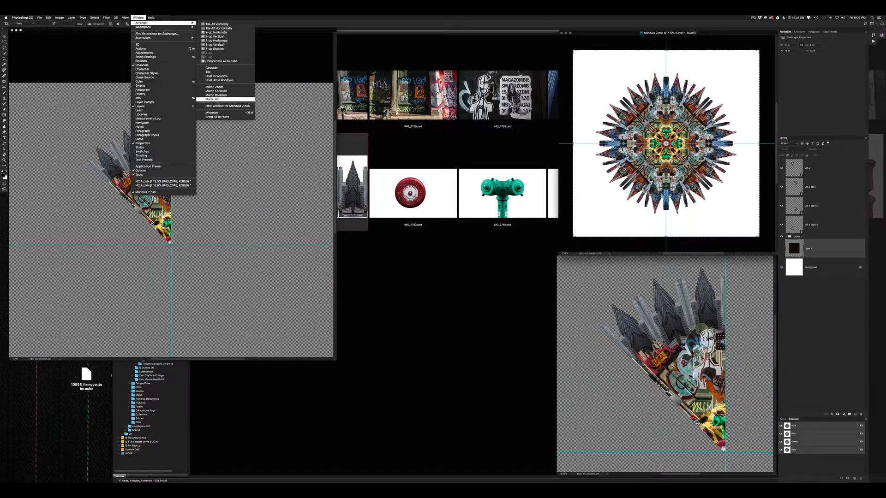
{"action": "left_click", "coordinate": [217, 100]}
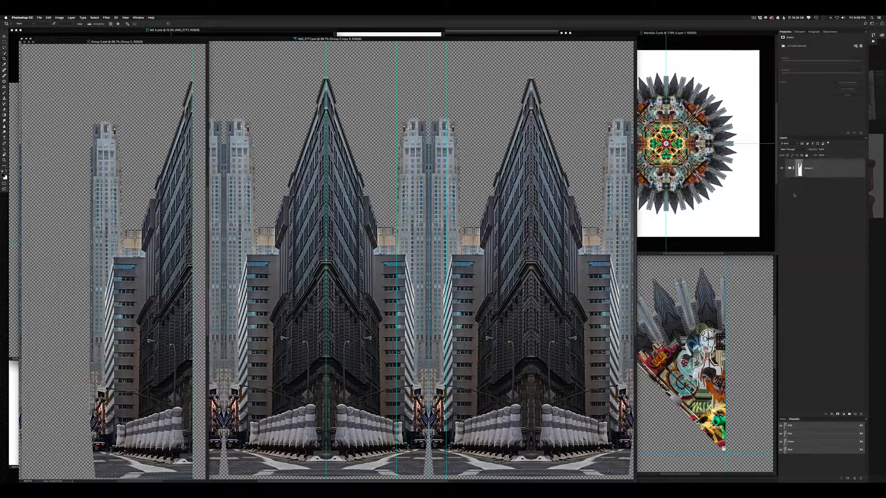
Switch to Adobe Bridge and open the urban mandala images folder in a new window
{"action": "key", "text": "super+Tab"}
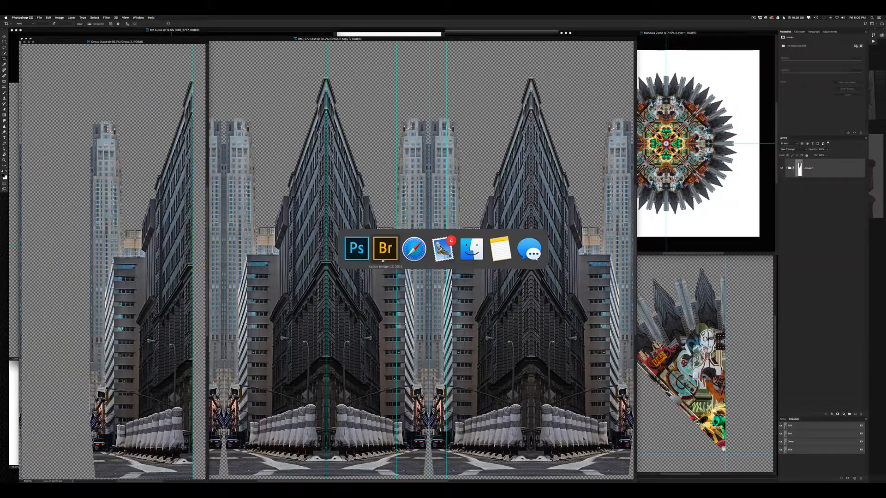
{"action": "key", "text": "super+n"}
{"action": "double_click", "coordinate": [52, 275]}
{"action": "double_click", "coordinate": [48, 286]}
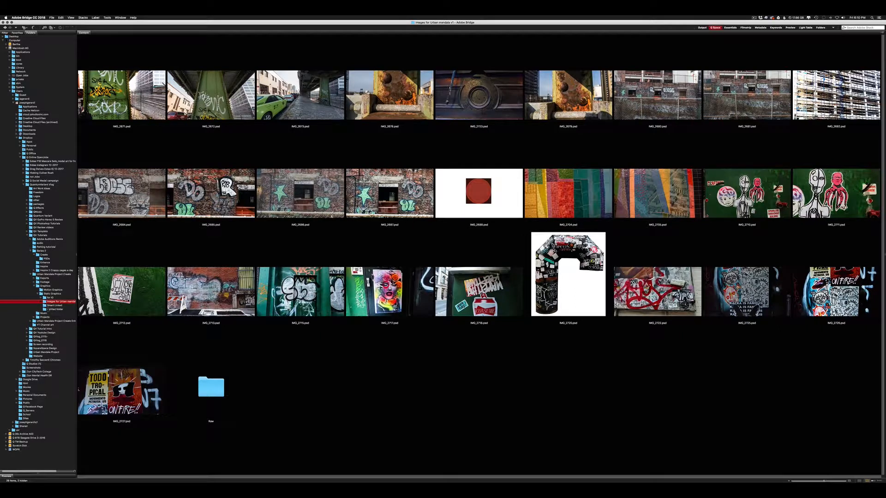
Return to Photoshop and place the graffiti brick-wall photo in the building document, scaled to full canvas height and narrowed
{"action": "key", "text": "super+Tab"}
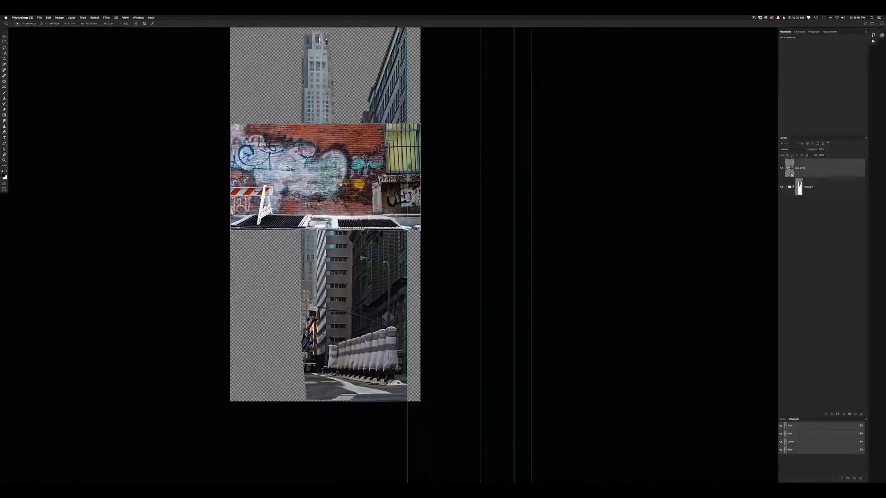
{"action": "left_click_drag", "start_coordinate": [415, 222], "coordinate": [734, 400]}
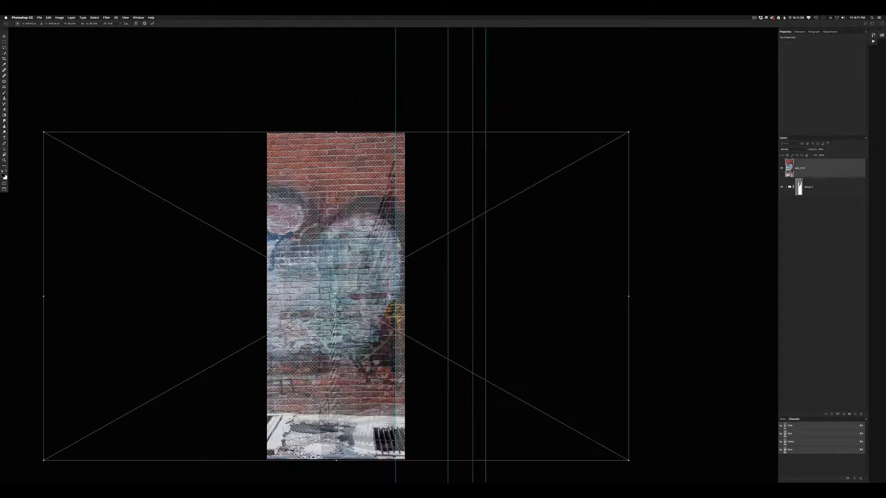
{"action": "left_click_drag", "start_coordinate": [629, 296], "coordinate": [440, 294]}
{"action": "key", "text": "Return"}
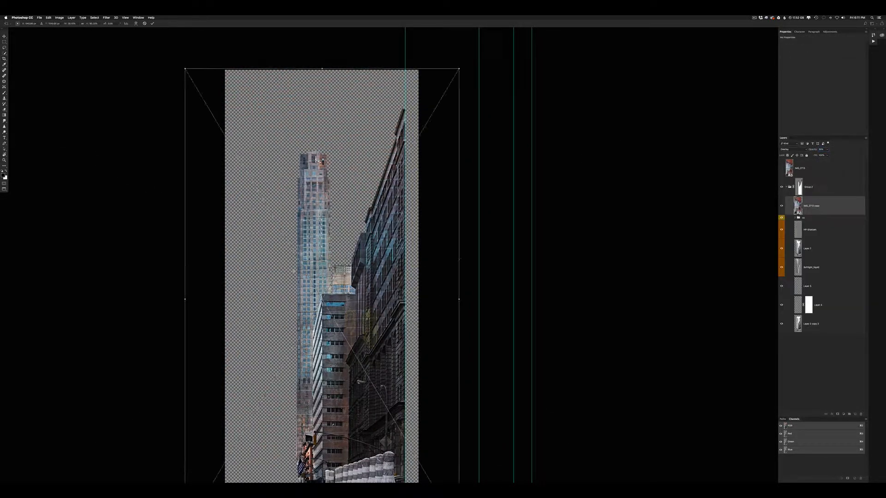
Finish fitting the graffiti copy over the buildings, add a layer mask and paint the texture off the tall tower
{"action": "scroll", "coordinate": [293, 272], "scroll_direction": "down", "scroll_amount": 4}
{"action": "left_click_drag", "start_coordinate": [288, 85], "coordinate": [374, 261], "text": "shift+super"}
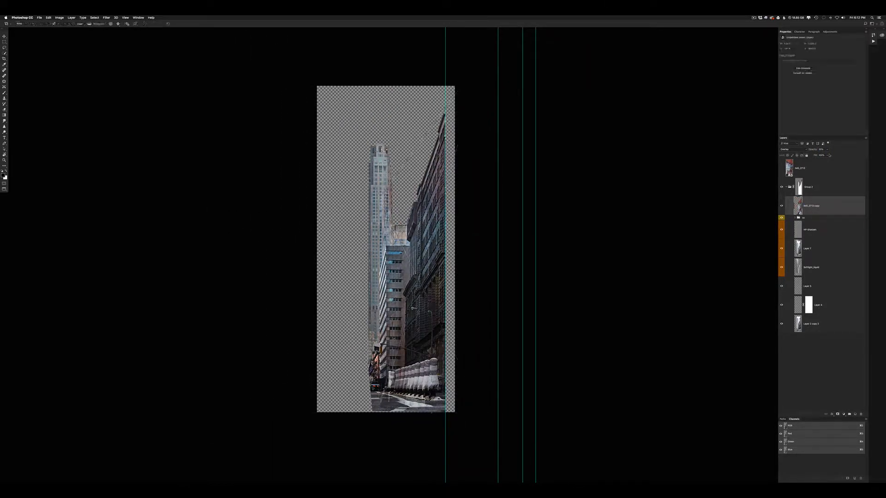
{"action": "left_click", "coordinate": [837, 414]}
{"action": "key", "text": "b"}
{"action": "scroll", "coordinate": [396, 244], "scroll_direction": "up", "scroll_amount": 5}
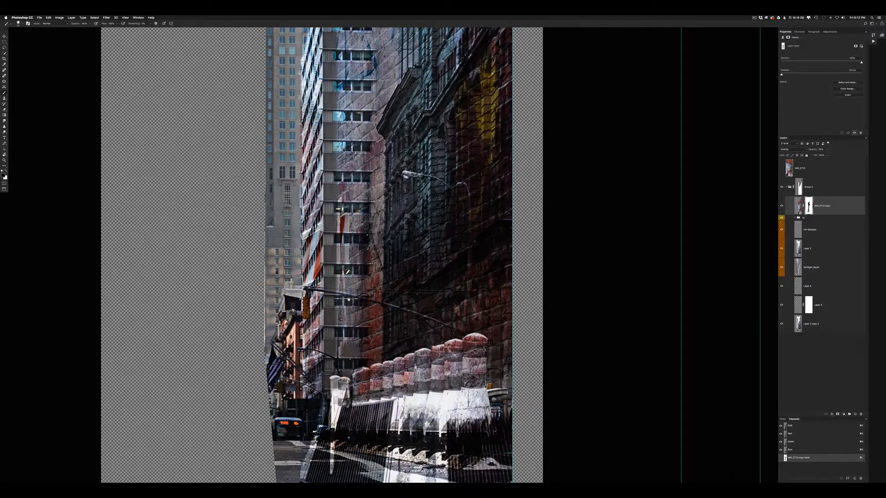
{"action": "left_click_drag", "start_coordinate": [368, 97], "coordinate": [368, 98]}
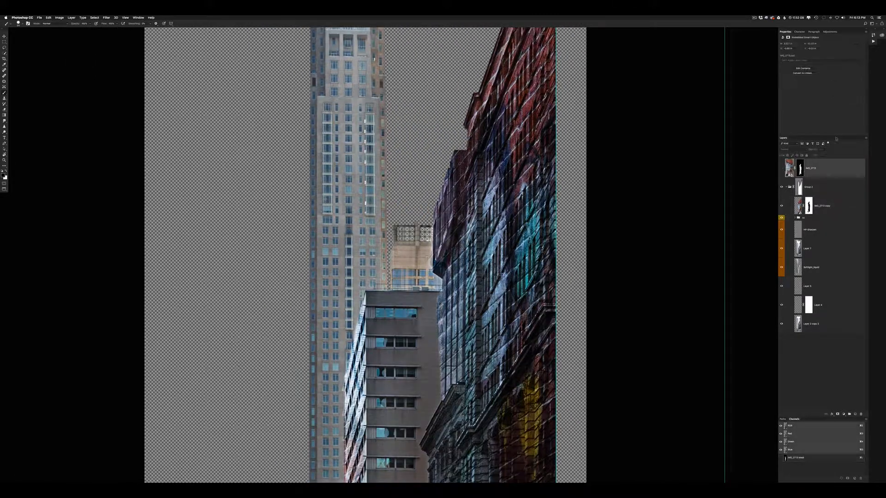
Transform the second graffiti photo so its brick texture is repositioned over the tall tower and the grey block
{"action": "left_click", "coordinate": [801, 171]}
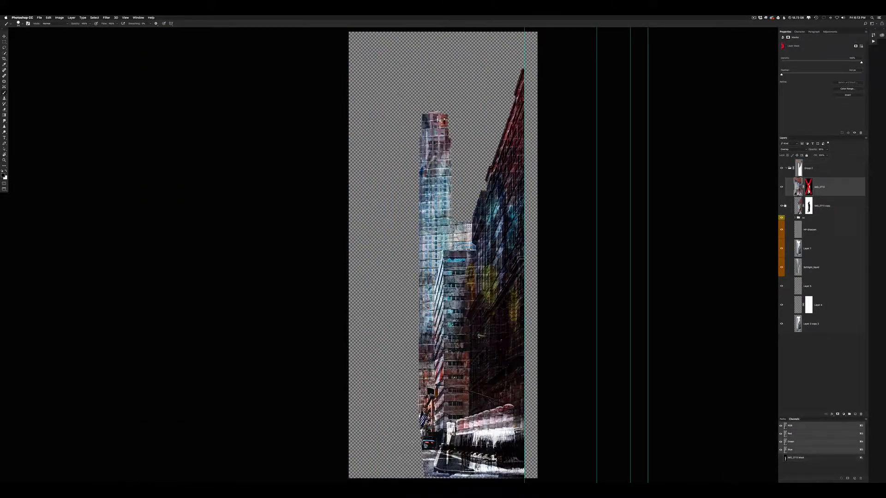
{"action": "key", "text": "ctrl+t"}
{"action": "mouse_move", "coordinate": [457, 253]}
{"action": "left_mouse_down"}
{"action": "mouse_move", "coordinate": [371, 256]}
{"action": "mouse_move", "coordinate": [412, 215]}
{"action": "mouse_move", "coordinate": [403, 217]}
{"action": "left_mouse_up"}
{"action": "left_click_drag", "start_coordinate": [396, 436], "coordinate": [397, 461]}
{"action": "left_click_drag", "start_coordinate": [511, 223], "coordinate": [511, 231]}
{"action": "key", "text": "Return"}
Adjust the second graffiti layer's strength and paint its mask with the overlay shown, keeping the texture off the dark building
{"action": "left_click_drag", "start_coordinate": [798, 156], "coordinate": [793, 156]}
{"action": "left_click", "coordinate": [809, 187]}
{"action": "key", "text": "backslash"}
{"action": "left_click_drag", "start_coordinate": [417, 148], "coordinate": [466, 112]}
{"action": "key", "text": "r"}
{"action": "mouse_move", "coordinate": [443, 168]}
{"action": "left_mouse_down"}
{"action": "mouse_move", "coordinate": [358, 253]}
{"action": "mouse_move", "coordinate": [383, 250]}
{"action": "left_mouse_up"}
{"action": "left_click_drag", "start_coordinate": [319, 266], "coordinate": [416, 266]}
{"action": "mouse_move", "coordinate": [351, 277]}
{"action": "left_mouse_down"}
{"action": "mouse_move", "coordinate": [531, 220]}
{"action": "mouse_move", "coordinate": [711, 236]}
{"action": "mouse_move", "coordinate": [699, 247]}
{"action": "left_mouse_up"}
{"action": "left_click_drag", "start_coordinate": [526, 281], "coordinate": [695, 278]}
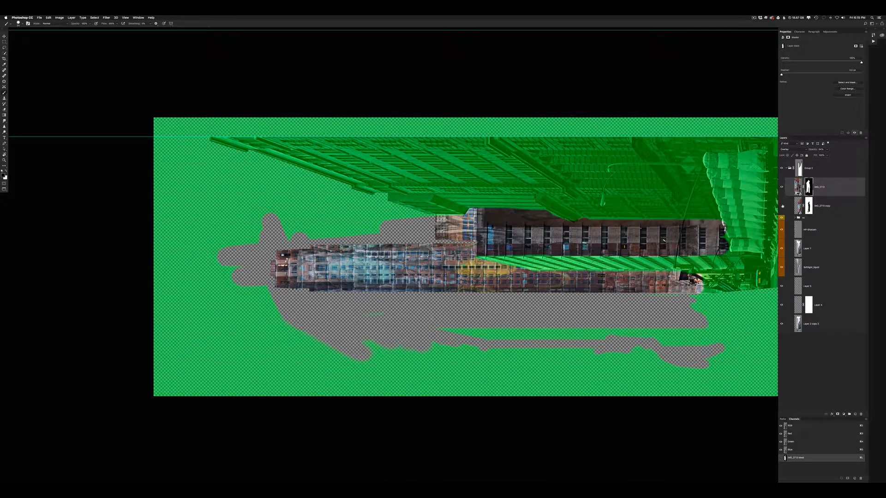
{"action": "key", "text": "backslash"}
In the mandala document, paint the graffiti group's mask to blend the wall with the building bases above the KAFKA sign
{"action": "key", "text": "f"}
{"action": "key", "text": "f"}
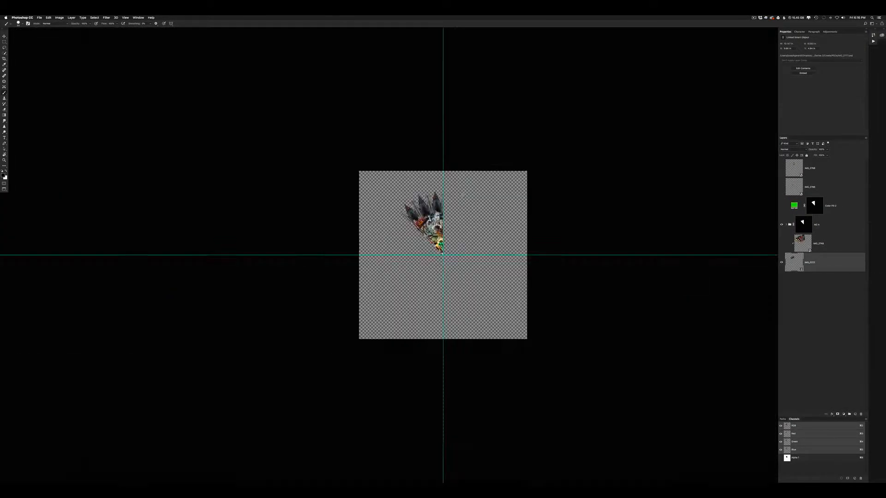
{"action": "key", "text": "ctrl+alt+0"}
{"action": "key", "text": "alt+bracketright"}
{"action": "key", "text": "x"}
{"action": "mouse_move", "coordinate": [297, 263]}
{"action": "left_mouse_down"}
{"action": "mouse_move", "coordinate": [226, 149]}
{"action": "mouse_move", "coordinate": [230, 287]}
{"action": "left_mouse_up"}
{"action": "key", "text": "x"}
{"action": "key", "text": "x"}
{"action": "mouse_move", "coordinate": [227, 319]}
{"action": "left_mouse_down"}
{"action": "mouse_move", "coordinate": [318, 423]}
{"action": "mouse_move", "coordinate": [220, 312]}
{"action": "mouse_move", "coordinate": [323, 392]}
{"action": "left_mouse_up"}
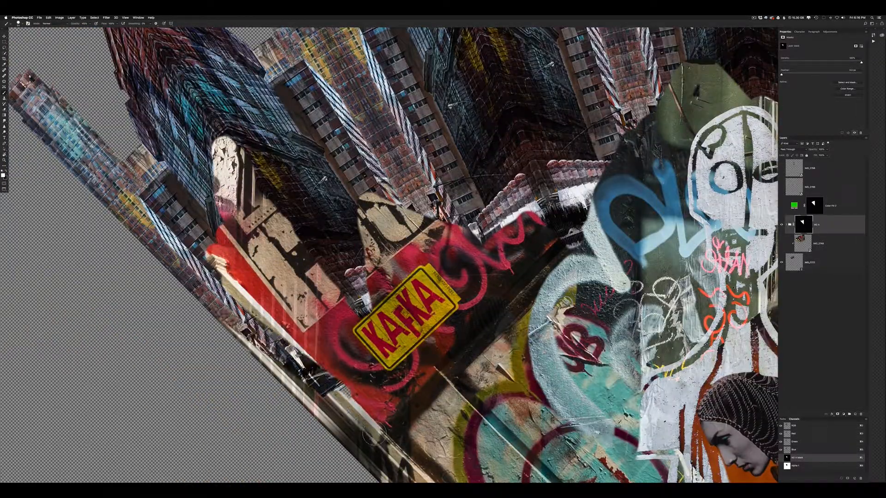
{"action": "left_click_drag", "start_coordinate": [266, 192], "coordinate": [302, 300]}
{"action": "key", "text": "x"}
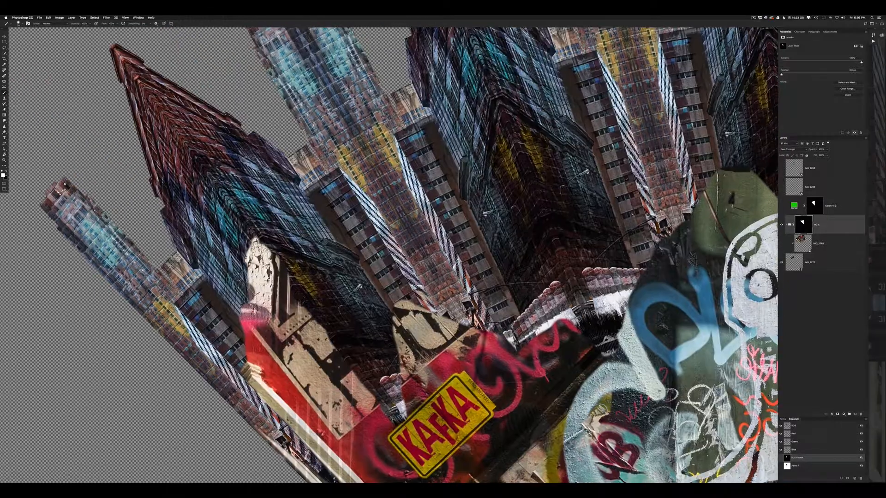
Extend the group mask painting along the remaining building bases to the wedge's vertical edge, softening the red wall with the rope
{"action": "mouse_move", "coordinate": [374, 388]}
{"action": "left_mouse_down"}
{"action": "mouse_move", "coordinate": [392, 305]}
{"action": "mouse_move", "coordinate": [508, 300]}
{"action": "mouse_move", "coordinate": [623, 208]}
{"action": "mouse_move", "coordinate": [298, 263]}
{"action": "mouse_move", "coordinate": [548, 209]}
{"action": "left_mouse_up"}
{"action": "key", "text": "x"}
{"action": "mouse_move", "coordinate": [742, 202]}
{"action": "left_mouse_down"}
{"action": "mouse_move", "coordinate": [394, 245]}
{"action": "mouse_move", "coordinate": [512, 241]}
{"action": "mouse_move", "coordinate": [482, 265]}
{"action": "left_mouse_up"}
{"action": "mouse_move", "coordinate": [416, 76]}
{"action": "left_mouse_down"}
{"action": "mouse_move", "coordinate": [400, 188]}
{"action": "mouse_move", "coordinate": [139, 71]}
{"action": "left_mouse_up"}
{"action": "key", "text": "x"}
{"action": "left_click_drag", "start_coordinate": [347, 195], "coordinate": [505, 272]}
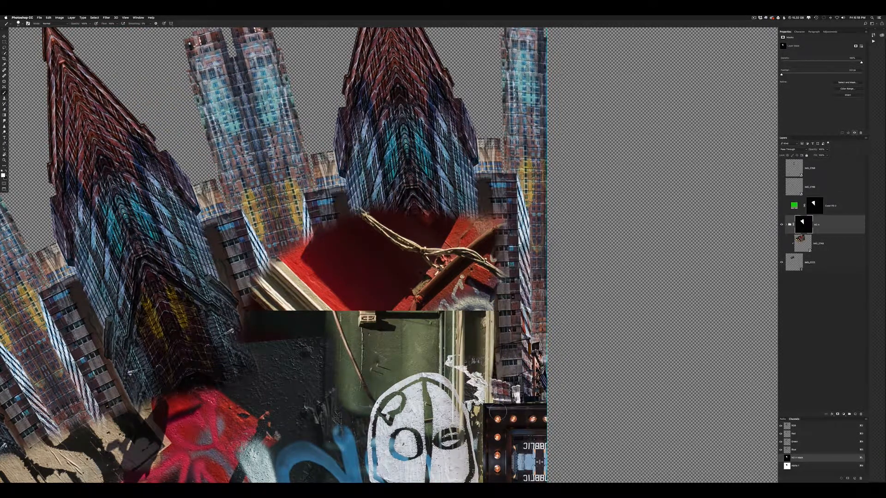
{"action": "key", "text": "x"}
{"action": "left_click_drag", "start_coordinate": [484, 286], "coordinate": [365, 284]}
{"action": "key", "text": "super+z"}
Expand the graffiti group, target the green door photo's layer mask and show it as a coloured overlay
{"action": "left_click", "coordinate": [786, 225]}
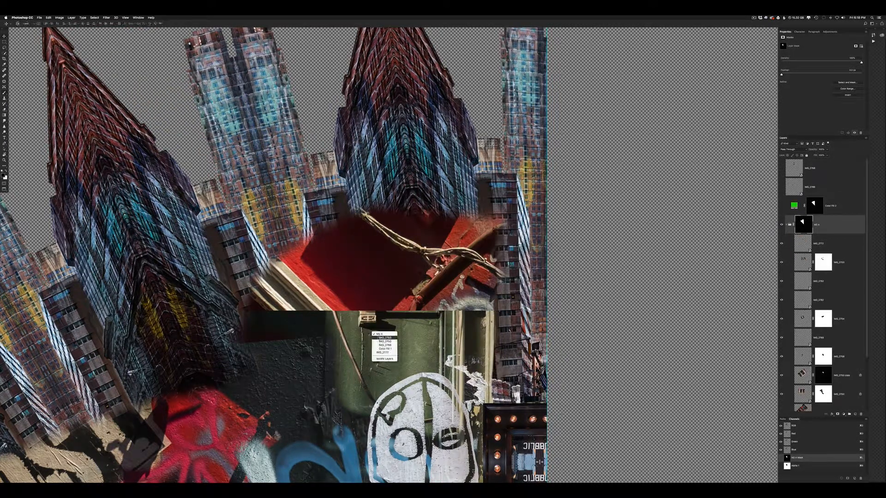
{"action": "left_click", "coordinate": [385, 338]}
{"action": "left_click", "coordinate": [825, 394], "text": "shift"}
{"action": "left_click", "coordinate": [826, 394], "text": "shift"}
{"action": "key", "text": "backslash"}
{"action": "mouse_move", "coordinate": [222, 411]}
{"action": "left_mouse_down"}
{"action": "mouse_move", "coordinate": [348, 223]}
{"action": "mouse_move", "coordinate": [275, 337]}
{"action": "left_mouse_up"}
{"action": "left_click", "coordinate": [824, 408]}
{"action": "key", "text": "b"}
{"action": "left_click", "coordinate": [830, 385]}
{"action": "key", "text": "backslash"}
{"action": "key", "text": "x"}
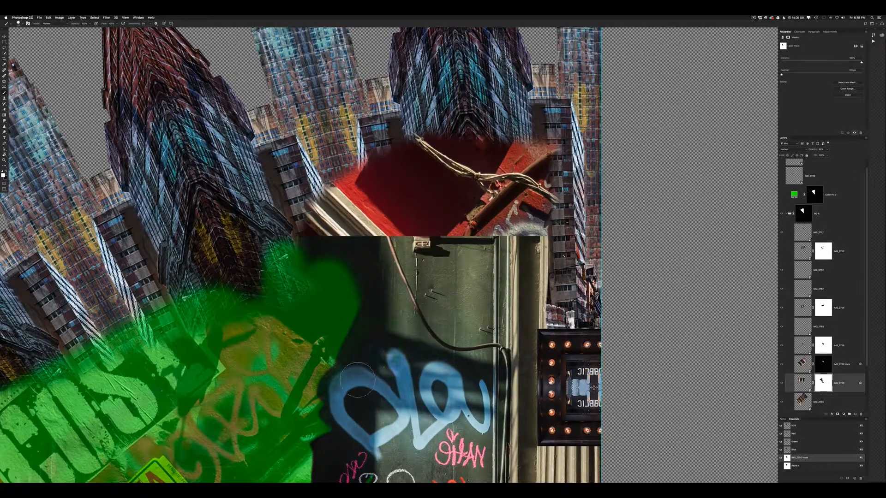
Paint the green door's mask to remove its hard upper edge and reveal the red wall and blue tag, then hide the overlay
{"action": "mouse_move", "coordinate": [485, 225]}
{"action": "left_mouse_down"}
{"action": "mouse_move", "coordinate": [507, 310]}
{"action": "mouse_move", "coordinate": [519, 224]}
{"action": "left_mouse_up"}
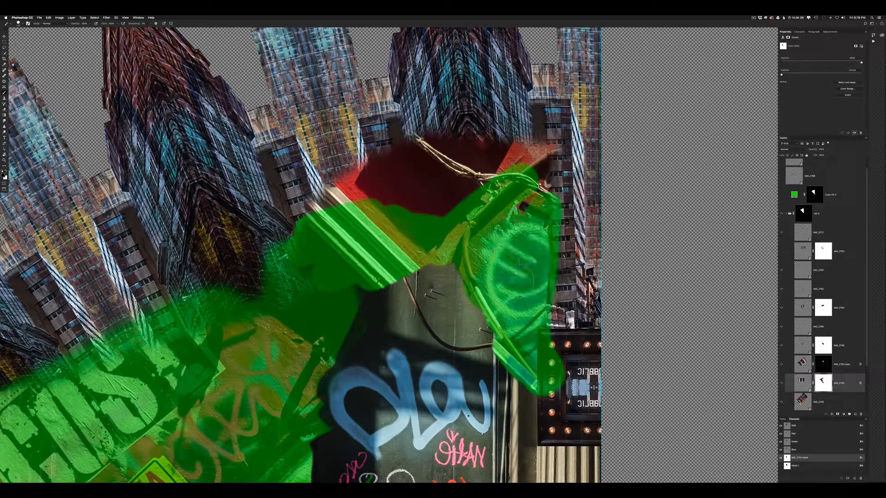
{"action": "key", "text": "x"}
{"action": "key", "text": "x"}
{"action": "left_click_drag", "start_coordinate": [548, 199], "coordinate": [552, 325]}
{"action": "key", "text": "backslash"}
Refine the green door's mask with a smaller brush along the cable, the door edge and the red graffiti
{"action": "key", "text": "x"}
{"action": "mouse_move", "coordinate": [328, 379]}
{"action": "left_mouse_down"}
{"action": "mouse_move", "coordinate": [319, 246]}
{"action": "mouse_move", "coordinate": [340, 332]}
{"action": "mouse_move", "coordinate": [492, 375]}
{"action": "left_mouse_up"}
{"action": "key", "text": "bracketleft"}
{"action": "key", "text": "bracketleft"}
{"action": "key", "text": "bracketleft"}
{"action": "key", "text": "bracketleft"}
{"action": "key", "text": "bracketleft"}
{"action": "key", "text": "bracketleft"}
{"action": "key", "text": "r"}
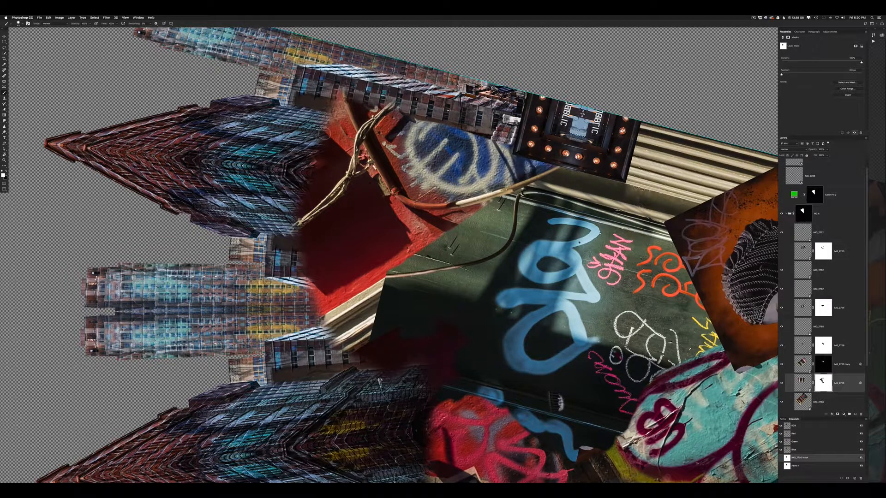
{"action": "left_click_drag", "start_coordinate": [530, 355], "coordinate": [254, 142]}
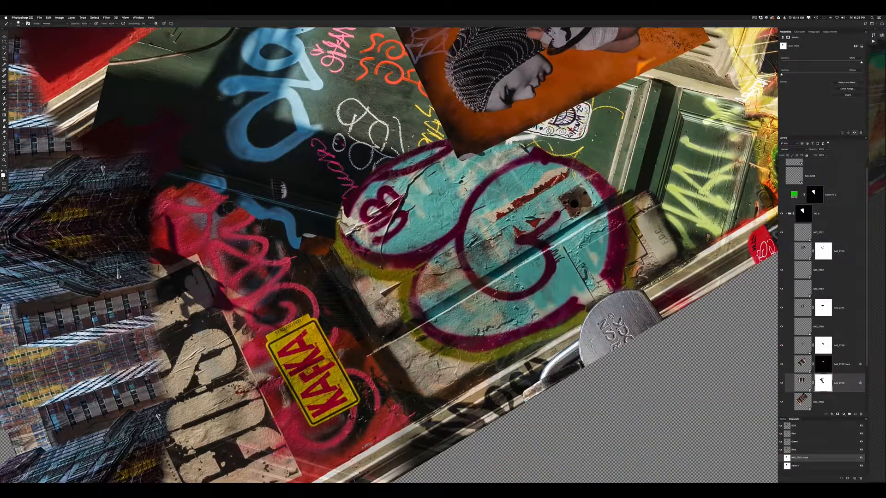
{"action": "left_click_drag", "start_coordinate": [236, 187], "coordinate": [58, 279]}
Compare the stacked graffiti photos by toggling their visibility and inspecting the green door layer's mask
{"action": "left_click", "coordinate": [782, 402]}
{"action": "left_click", "coordinate": [782, 401]}
{"action": "left_click", "coordinate": [782, 402]}
{"action": "left_click", "coordinate": [782, 402]}
{"action": "left_click", "coordinate": [823, 383], "text": "alt"}
{"action": "left_click_drag", "start_coordinate": [309, 193], "coordinate": [482, 207]}
{"action": "left_click", "coordinate": [803, 402]}
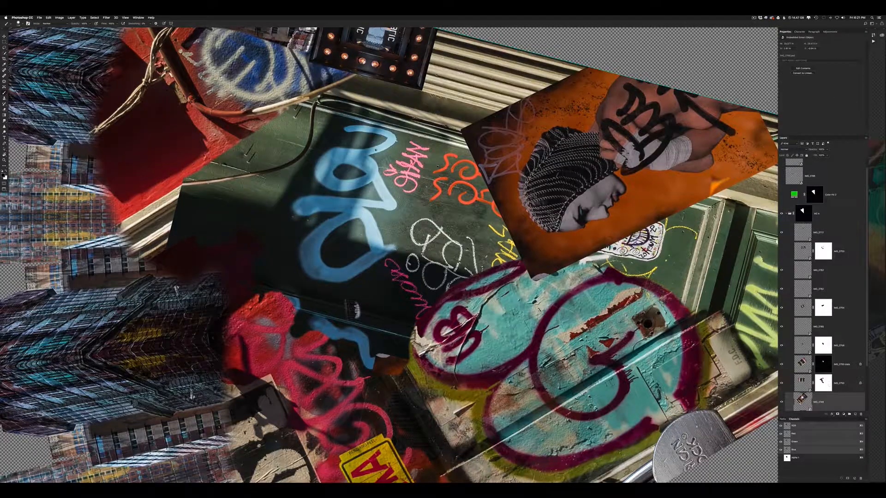
{"action": "left_click", "coordinate": [823, 384]}
{"action": "left_click_drag", "start_coordinate": [508, 323], "coordinate": [334, 208]}
{"action": "left_click", "coordinate": [782, 402]}
{"action": "left_click", "coordinate": [781, 402]}
{"action": "left_click", "coordinate": [803, 402]}
{"action": "left_click", "coordinate": [781, 365]}
{"action": "left_click", "coordinate": [782, 365]}
Paint the duplicate photo layer's mask so the orange-red scribble from the door continues over the woman poster's corner
{"action": "left_click", "coordinate": [823, 365]}
{"action": "left_click_drag", "start_coordinate": [508, 184], "coordinate": [433, 309]}
{"action": "left_click_drag", "start_coordinate": [369, 184], "coordinate": [404, 217]}
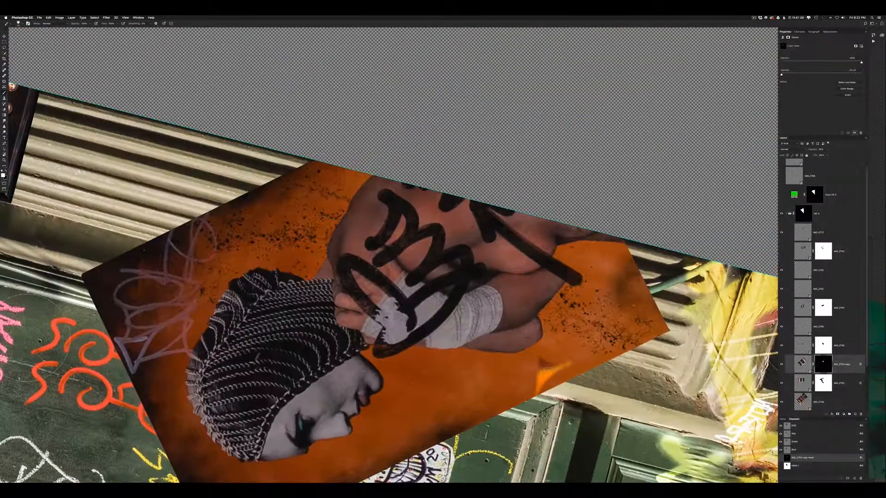
{"action": "left_click", "coordinate": [781, 402]}
{"action": "left_click", "coordinate": [782, 402]}
{"action": "left_click_drag", "start_coordinate": [303, 165], "coordinate": [262, 189]}
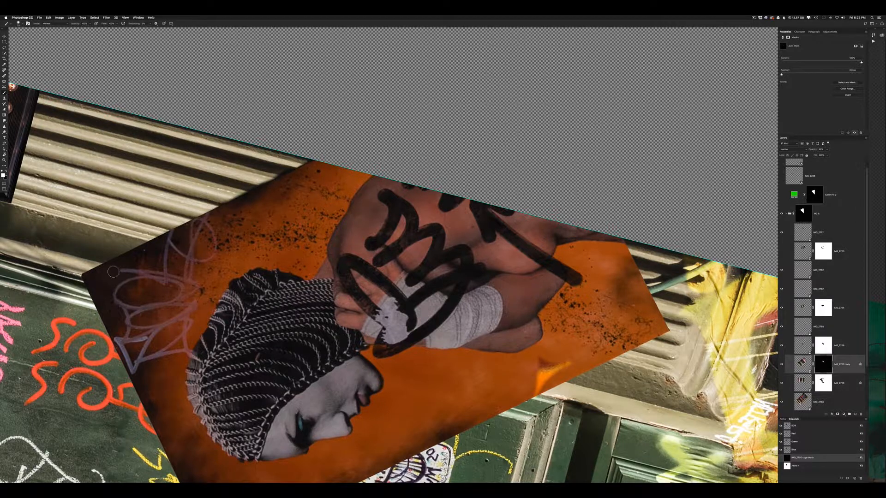
{"action": "left_click_drag", "start_coordinate": [207, 415], "coordinate": [194, 214]}
{"action": "key", "text": "x"}
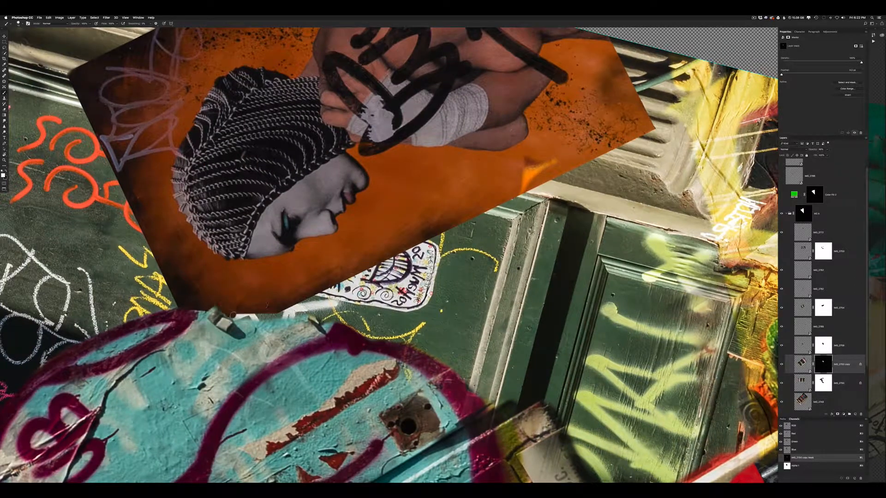
{"action": "left_click_drag", "start_coordinate": [190, 306], "coordinate": [309, 371]}
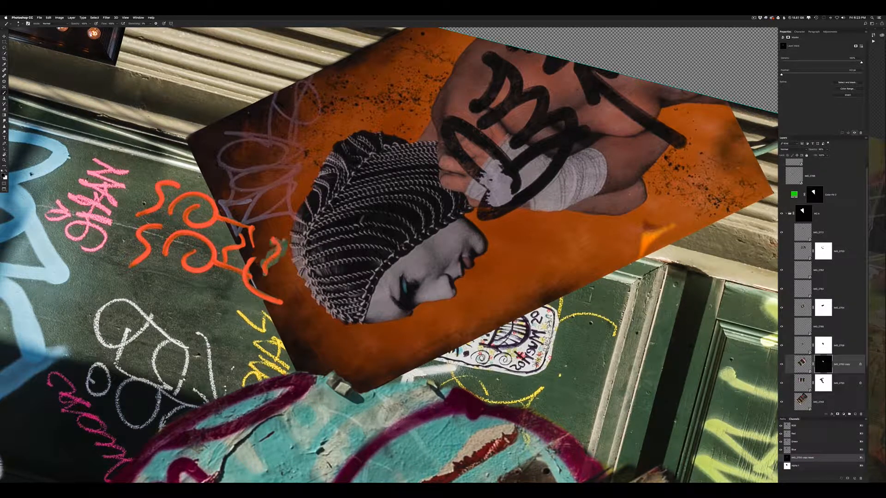
{"action": "left_click_drag", "start_coordinate": [308, 374], "coordinate": [82, 163]}
{"action": "right_click", "coordinate": [800, 364]}
{"action": "key", "text": "Escape"}
{"action": "left_click", "coordinate": [823, 214]}
{"action": "left_click", "coordinate": [807, 155]}
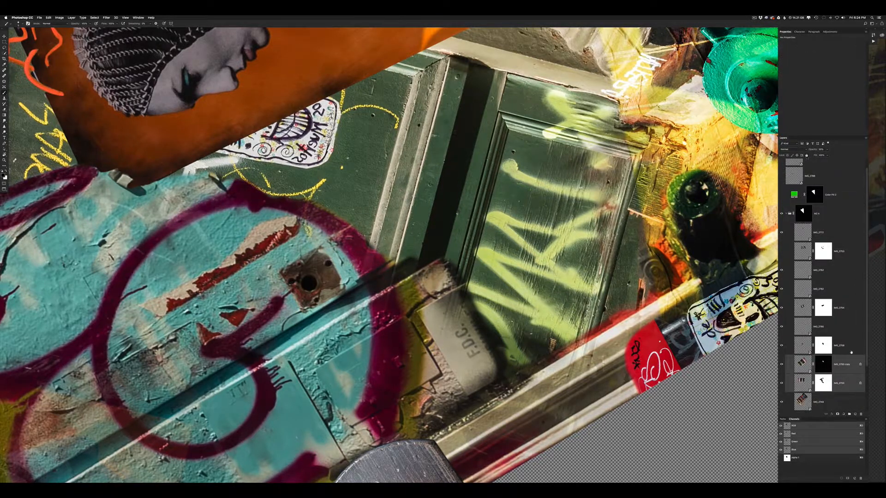
Select the duplicate photo layer holding the woman poster and apply a Curves adjustment that brightens it and boosts its contrast
{"action": "left_click", "coordinate": [847, 364]}
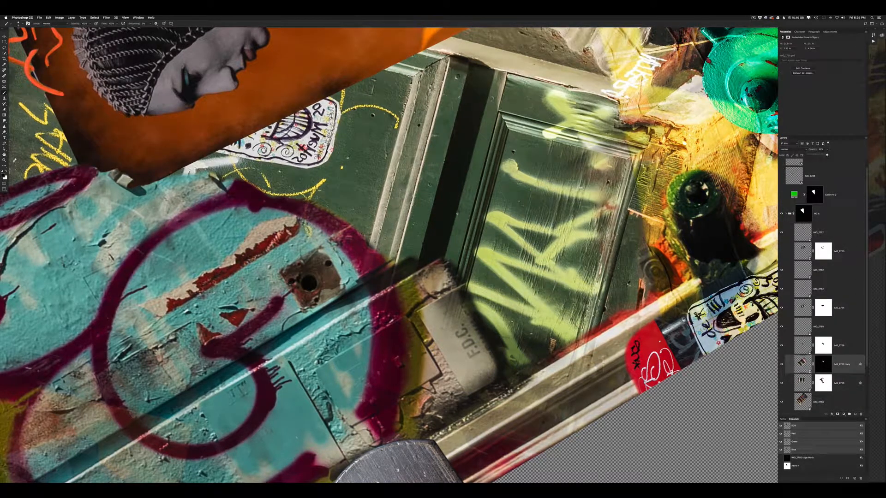
{"action": "scroll", "coordinate": [814, 379], "scroll_direction": "up", "scroll_amount": 1}
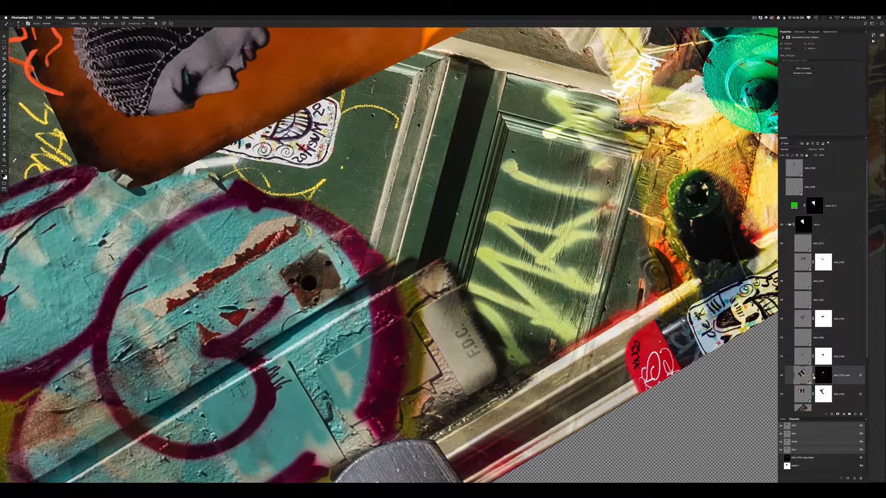
{"action": "key", "text": "super+m"}
{"action": "left_click_drag", "start_coordinate": [446, 280], "coordinate": [440, 279]}
{"action": "key", "text": "super+0"}
{"action": "left_click_drag", "start_coordinate": [442, 199], "coordinate": [538, 202]}
{"action": "left_click_drag", "start_coordinate": [535, 282], "coordinate": [541, 282]}
{"action": "key", "text": "super+plus"}
{"action": "key", "text": "super+plus"}
{"action": "key", "text": "super+plus"}
{"action": "key", "text": "super+plus"}
{"action": "left_click_drag", "start_coordinate": [522, 241], "coordinate": [523, 233]}
{"action": "left_click_drag", "start_coordinate": [498, 262], "coordinate": [497, 265]}
{"action": "left_click_drag", "start_coordinate": [522, 233], "coordinate": [522, 231]}
{"action": "key", "text": "Return"}
Paint the sticker photo's layer mask to restore the red sticker's upper corner and clean up along the wedge's diagonal edge
{"action": "key", "text": "r"}
{"action": "key", "text": "Escape"}
{"action": "left_click_drag", "start_coordinate": [443, 258], "coordinate": [405, 236]}
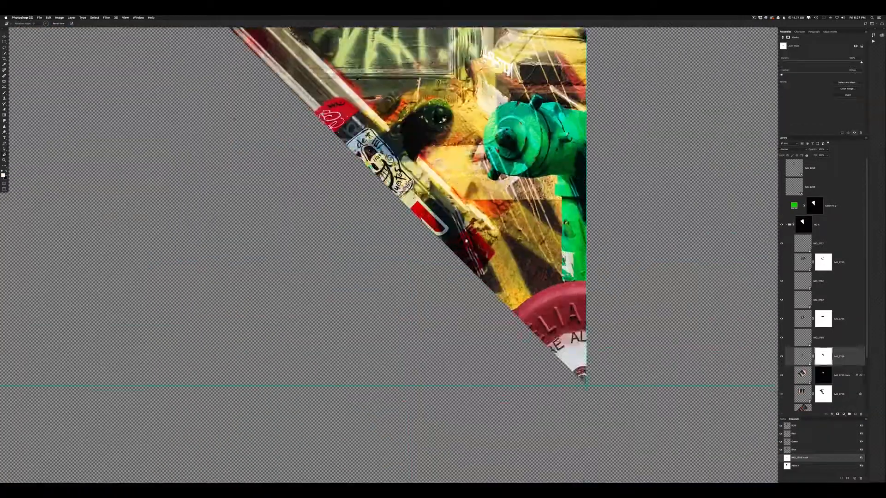
{"action": "key", "text": "b"}
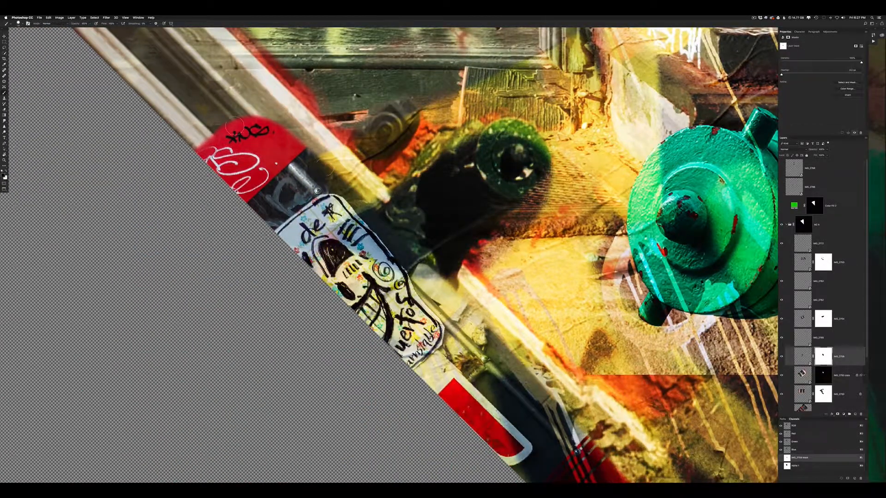
{"action": "left_click", "coordinate": [229, 113]}
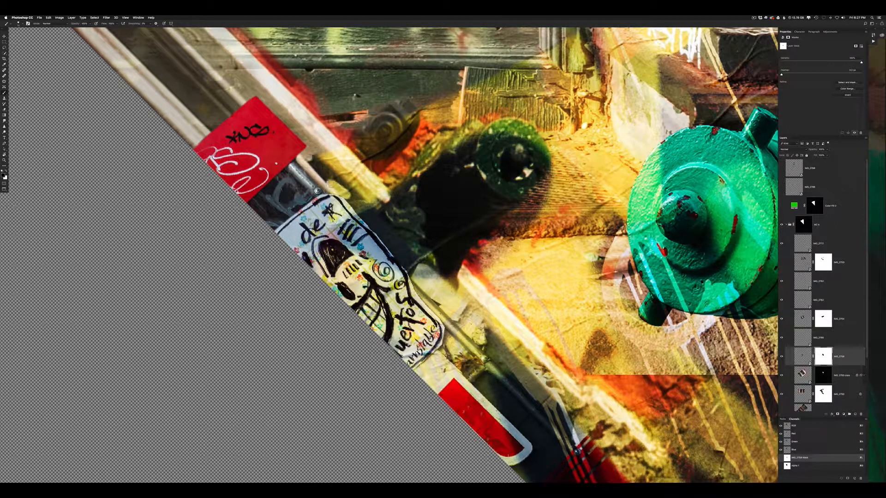
{"action": "left_click_drag", "start_coordinate": [350, 204], "coordinate": [580, 428]}
With a larger brush, blend the sticker photo's mask around the skull sticker and the red-and-white strip below it
{"action": "key", "text": "bracketright"}
{"action": "key", "text": "bracketright"}
{"action": "key", "text": "bracketright"}
{"action": "left_click_drag", "start_coordinate": [531, 425], "coordinate": [431, 326]}
{"action": "left_click_drag", "start_coordinate": [507, 366], "coordinate": [549, 409]}
{"action": "left_click_drag", "start_coordinate": [527, 388], "coordinate": [448, 307]}
{"action": "left_click_drag", "start_coordinate": [478, 353], "coordinate": [457, 318]}
{"action": "left_click_drag", "start_coordinate": [472, 317], "coordinate": [452, 343]}
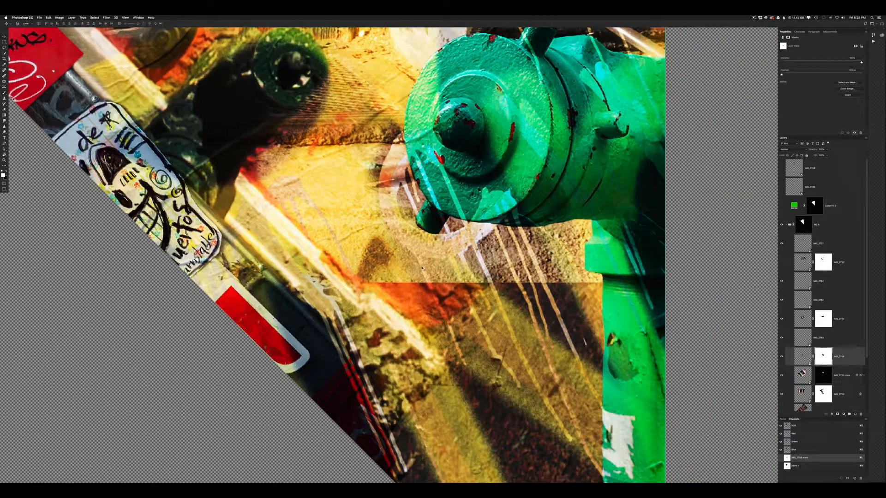
Paint the green door layer's mask to remove its hard lower edge and reveal the red wall around the hydrant and black nozzle
{"action": "left_click", "coordinate": [823, 394]}
{"action": "key", "text": "b"}
{"action": "key", "text": "x"}
{"action": "mouse_move", "coordinate": [429, 271]}
{"action": "left_mouse_down"}
{"action": "mouse_move", "coordinate": [570, 254]}
{"action": "mouse_move", "coordinate": [381, 272]}
{"action": "left_mouse_up"}
{"action": "left_click_drag", "start_coordinate": [400, 158], "coordinate": [266, 252]}
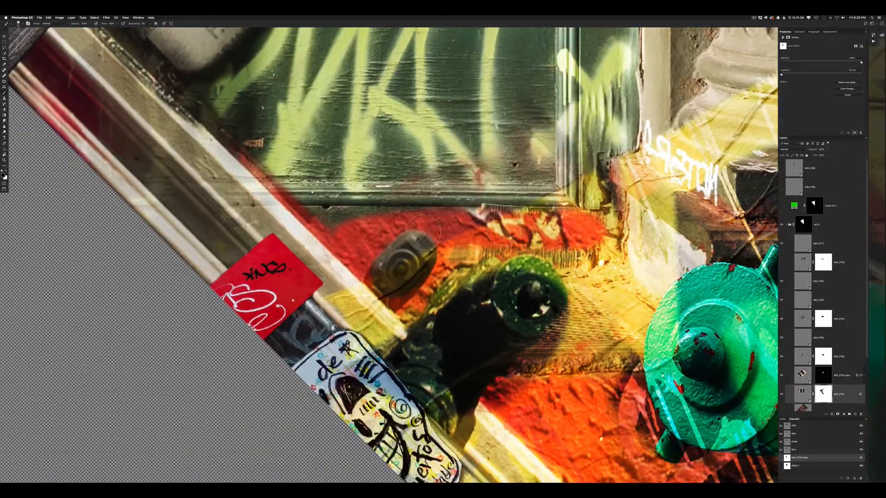
Paint the green door back in around the yellow-green tag and over the F.D.C. plate beside the teal graffiti
{"action": "mouse_move", "coordinate": [424, 232]}
{"action": "left_mouse_down"}
{"action": "mouse_move", "coordinate": [406, 268]}
{"action": "mouse_move", "coordinate": [439, 286]}
{"action": "left_mouse_up"}
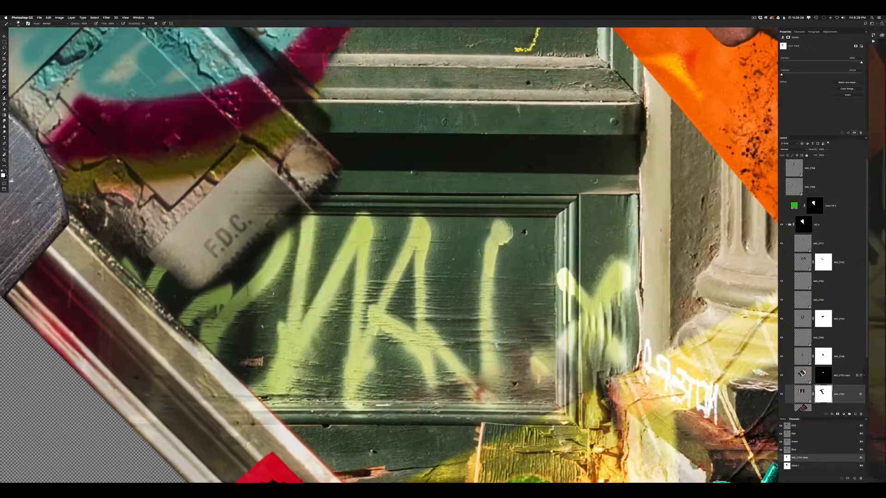
{"action": "mouse_move", "coordinate": [207, 240]}
{"action": "left_mouse_down"}
{"action": "mouse_move", "coordinate": [323, 139]}
{"action": "mouse_move", "coordinate": [346, 172]}
{"action": "left_mouse_up"}
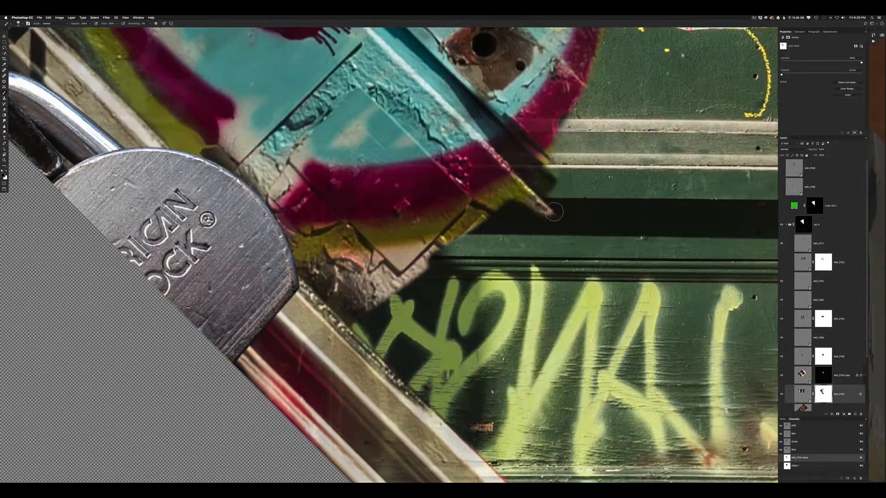
{"action": "left_click_drag", "start_coordinate": [535, 191], "coordinate": [576, 223]}
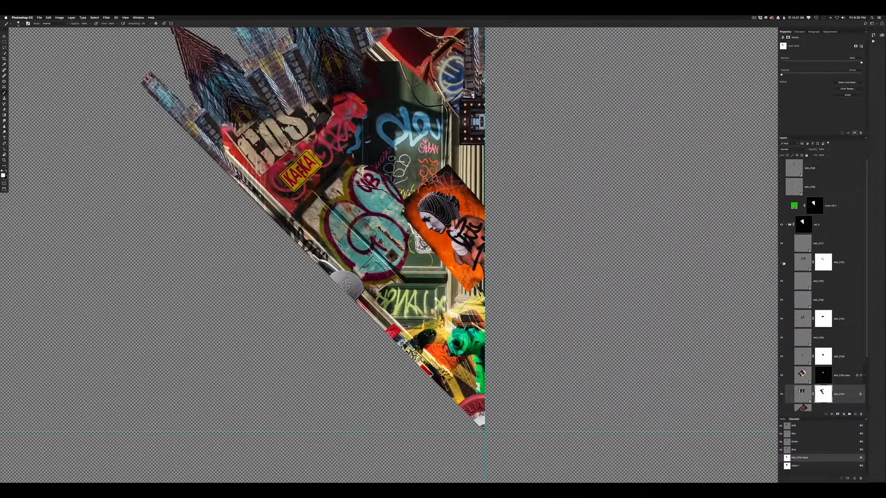
Show the white painted skull figure's layer and move it over the green door beside the woman poster
{"action": "scroll", "coordinate": [787, 398], "scroll_direction": "down", "scroll_amount": 3}
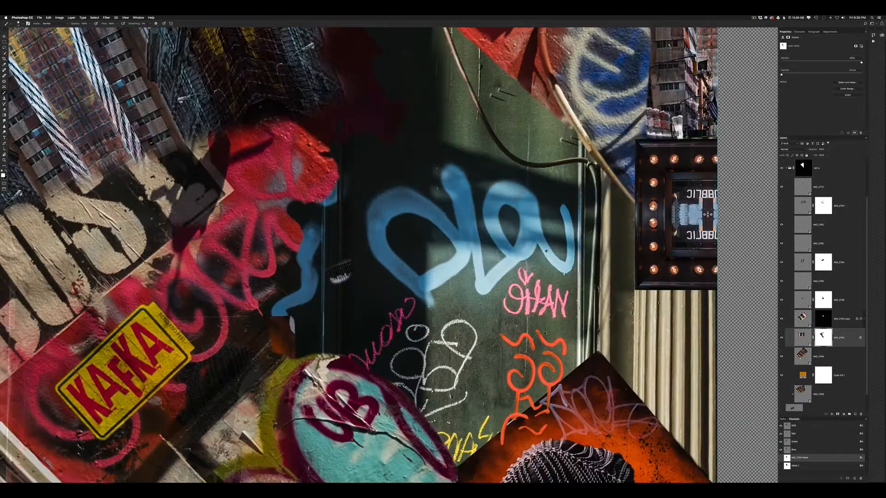
{"action": "left_click", "coordinate": [813, 206]}
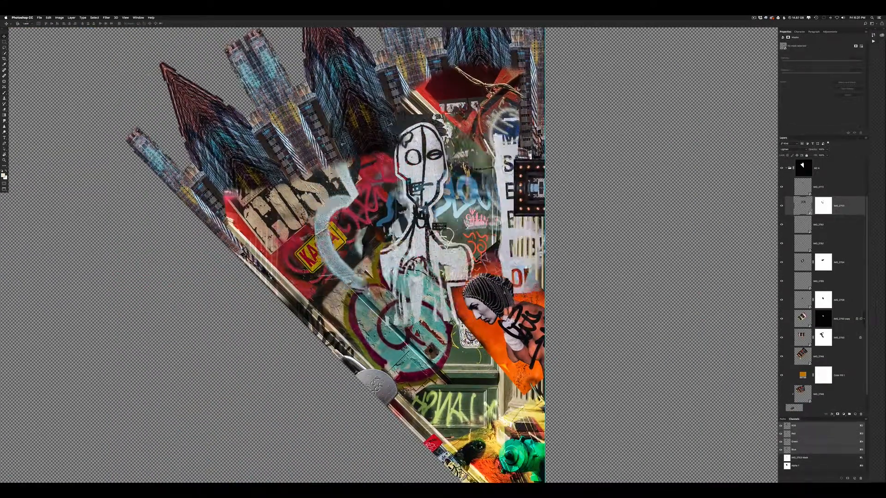
{"action": "left_click_drag", "start_coordinate": [431, 221], "coordinate": [476, 248]}
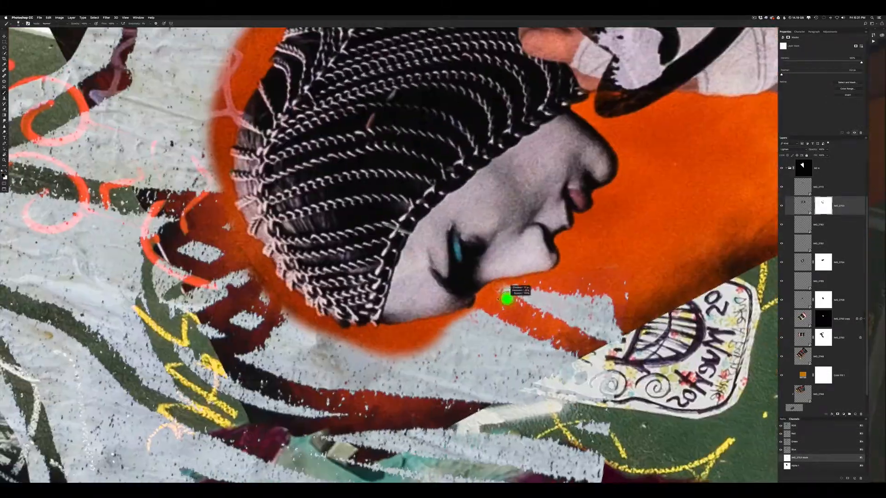
Paint the skull figure's layer mask so the woman's head and the orange poster show in front of it
{"action": "key", "text": "x"}
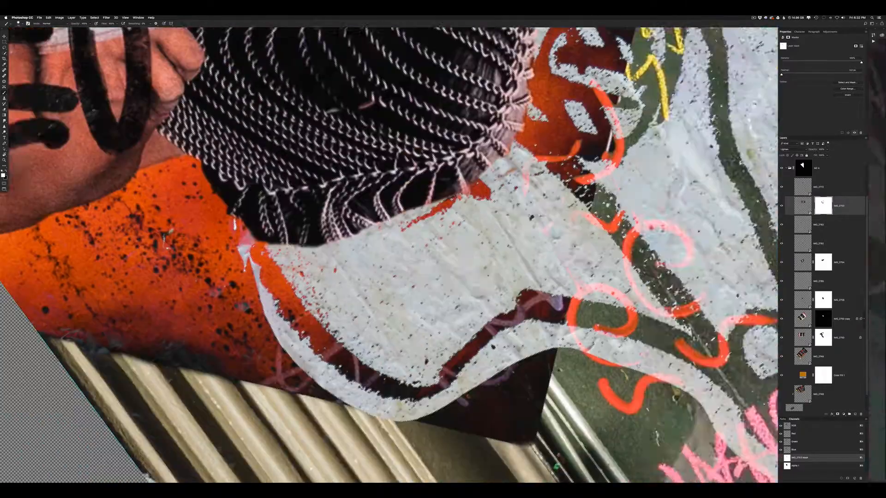
{"action": "key", "text": "r"}
{"action": "key", "text": "b"}
{"action": "key", "text": "x"}
{"action": "left_click_drag", "start_coordinate": [194, 184], "coordinate": [344, 153]}
{"action": "left_click_drag", "start_coordinate": [416, 178], "coordinate": [572, 160]}
{"action": "left_click_drag", "start_coordinate": [351, 221], "coordinate": [475, 272]}
{"action": "left_click_drag", "start_coordinate": [371, 167], "coordinate": [442, 263]}
Refine the skull figure's layer mask around its shoulders and torso to blend it with the white swirl and teal graffiti
{"action": "key", "text": "super+minus"}
{"action": "mouse_move", "coordinate": [415, 392]}
{"action": "left_mouse_down"}
{"action": "mouse_move", "coordinate": [361, 191]}
{"action": "mouse_move", "coordinate": [402, 112]}
{"action": "left_mouse_up"}
{"action": "key", "text": "x"}
{"action": "mouse_move", "coordinate": [282, 199]}
{"action": "left_mouse_down"}
{"action": "mouse_move", "coordinate": [191, 259]}
{"action": "mouse_move", "coordinate": [214, 393]}
{"action": "mouse_move", "coordinate": [258, 431]}
{"action": "left_mouse_up"}
{"action": "key", "text": "x"}
{"action": "left_click_drag", "start_coordinate": [149, 252], "coordinate": [159, 349]}
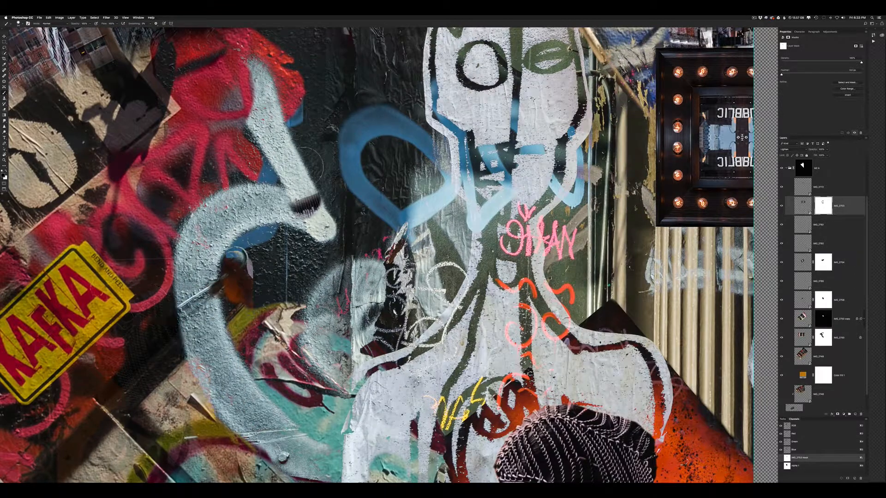
{"action": "left_click_drag", "start_coordinate": [323, 369], "coordinate": [356, 202]}
{"action": "key", "text": "x"}
{"action": "left_click_drag", "start_coordinate": [263, 235], "coordinate": [291, 277]}
{"action": "key", "text": "x"}
{"action": "left_click_drag", "start_coordinate": [334, 319], "coordinate": [390, 319]}
{"action": "left_click_drag", "start_coordinate": [480, 401], "coordinate": [456, 374]}
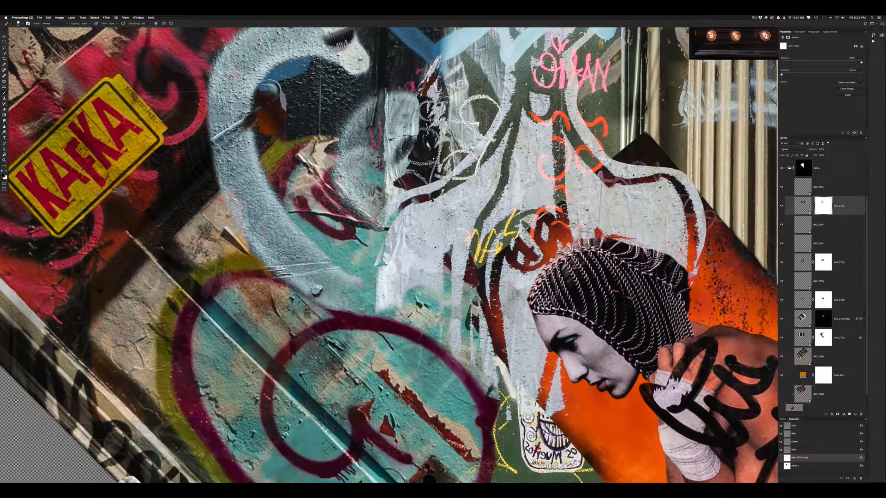
{"action": "left_click_drag", "start_coordinate": [524, 330], "coordinate": [421, 252]}
{"action": "key", "text": "x"}
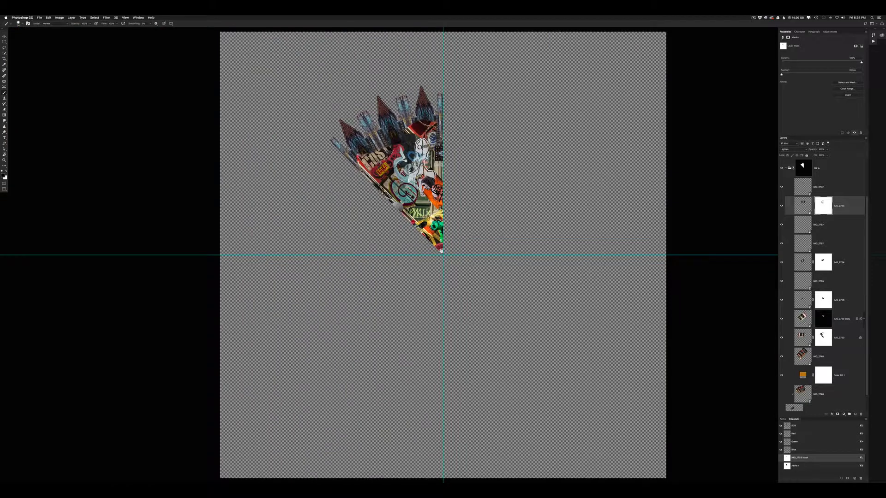
Identify the overlapping photo layers at the green hydrant's base by selecting them and toggling one layer's visibility
{"action": "key", "text": "ctrl+plus"}
{"action": "key", "text": "ctrl+plus"}
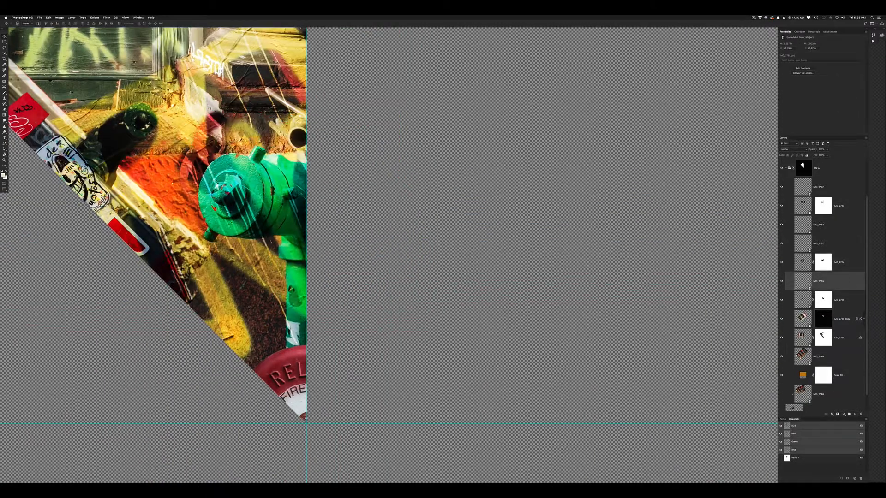
{"action": "right_click", "coordinate": [289, 361]}
{"action": "left_click", "coordinate": [300, 381]}
{"action": "left_click", "coordinate": [803, 262]}
{"action": "right_click", "coordinate": [295, 351]}
{"action": "left_click", "coordinate": [308, 373]}
{"action": "right_click", "coordinate": [292, 350]}
{"action": "left_click", "coordinate": [303, 356]}
{"action": "left_click", "coordinate": [781, 244]}
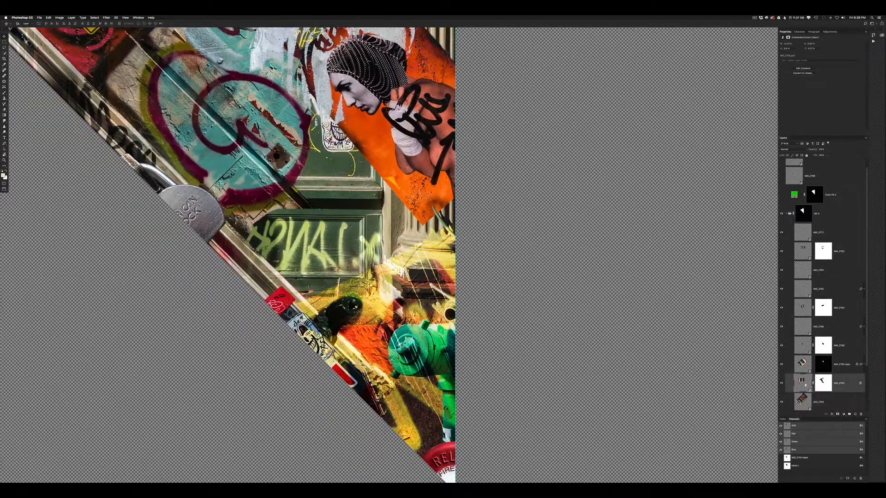
Adjust the tones of the green door photo and the photo overlapping beside the padlock with Curves
{"action": "key", "text": "ctrl+m"}
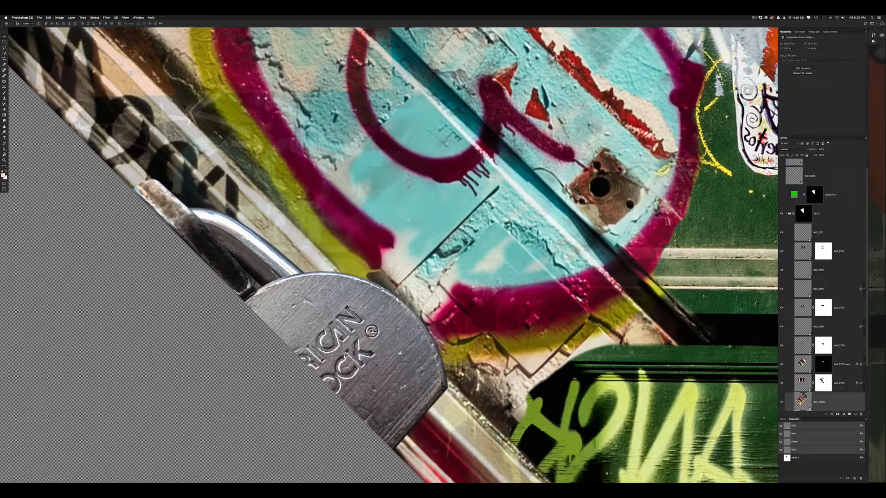
{"action": "left_click", "coordinate": [375, 363], "text": "super"}
{"action": "left_click", "coordinate": [782, 271]}
{"action": "left_click", "coordinate": [781, 270]}
{"action": "key", "text": "super+m"}
{"action": "left_click_drag", "start_coordinate": [499, 265], "coordinate": [499, 266]}
{"action": "key", "text": "Escape"}
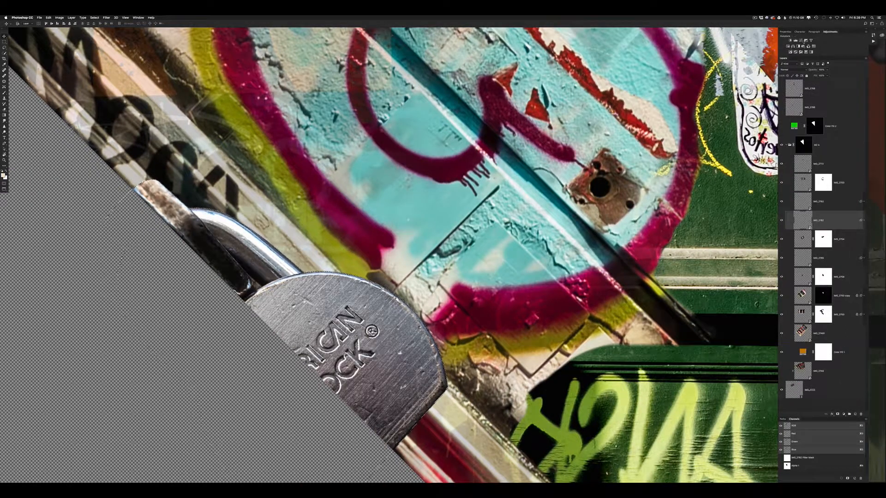
Add a darkening Curves adjustment layer inside the wedge group and feather its mask
{"action": "left_click", "coordinate": [802, 41]}
{"action": "left_click_drag", "start_coordinate": [838, 71], "coordinate": [839, 82]}
{"action": "left_click", "coordinate": [788, 37]}
{"action": "left_click_drag", "start_coordinate": [780, 75], "coordinate": [841, 92]}
{"action": "left_click", "coordinate": [783, 37]}
{"action": "left_click", "coordinate": [788, 37]}
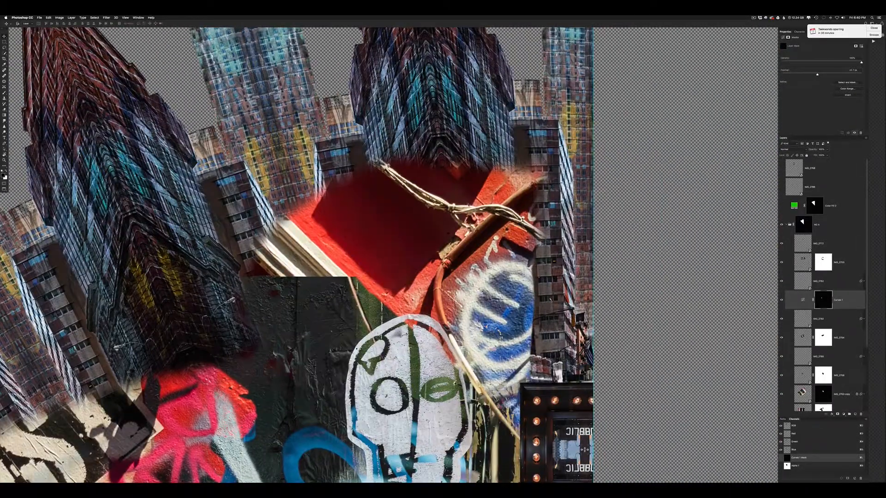
Paint the wedge group's mask where the skyscrapers meet the dark wall and the red wall's outer edge
{"action": "left_click", "coordinate": [272, 323], "text": "super"}
{"action": "left_click", "coordinate": [787, 195]}
{"action": "left_click", "coordinate": [804, 225]}
{"action": "key", "text": "b"}
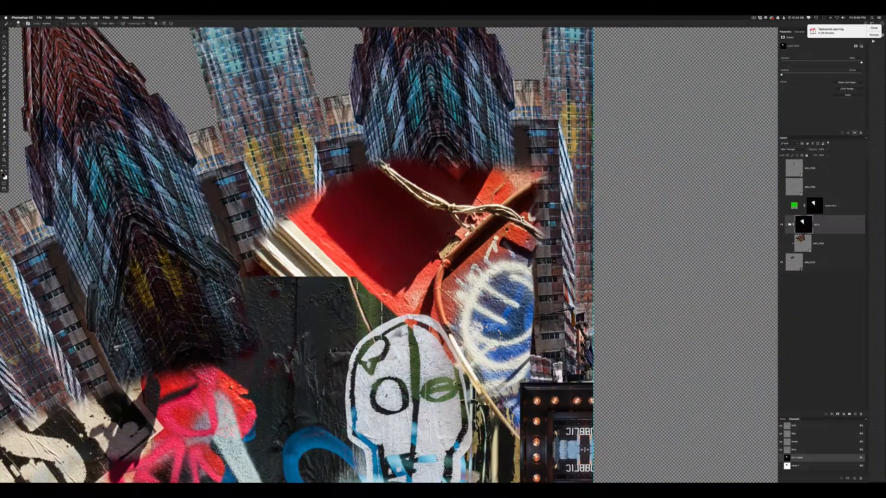
{"action": "left_click_drag", "start_coordinate": [246, 284], "coordinate": [261, 363]}
{"action": "left_click_drag", "start_coordinate": [324, 199], "coordinate": [350, 263]}
{"action": "mouse_move", "coordinate": [344, 177]}
{"action": "left_mouse_down"}
{"action": "mouse_move", "coordinate": [355, 211]}
{"action": "mouse_move", "coordinate": [243, 163]}
{"action": "mouse_move", "coordinate": [303, 203]}
{"action": "left_mouse_up"}
Paint the wedge group's mask to extend the orange pipe and twisted wire across the buildings to the wedge's edge
{"action": "key", "text": "x"}
{"action": "key", "text": "x"}
{"action": "left_click_drag", "start_coordinate": [303, 168], "coordinate": [246, 172]}
{"action": "mouse_move", "coordinate": [331, 144]}
{"action": "left_mouse_down"}
{"action": "mouse_move", "coordinate": [526, 173]}
{"action": "mouse_move", "coordinate": [542, 252]}
{"action": "left_mouse_up"}
{"action": "left_click_drag", "start_coordinate": [521, 179], "coordinate": [464, 191]}
{"action": "key", "text": "x"}
{"action": "left_click_drag", "start_coordinate": [531, 189], "coordinate": [600, 179]}
{"action": "key", "text": "x"}
{"action": "left_click_drag", "start_coordinate": [605, 196], "coordinate": [545, 200]}
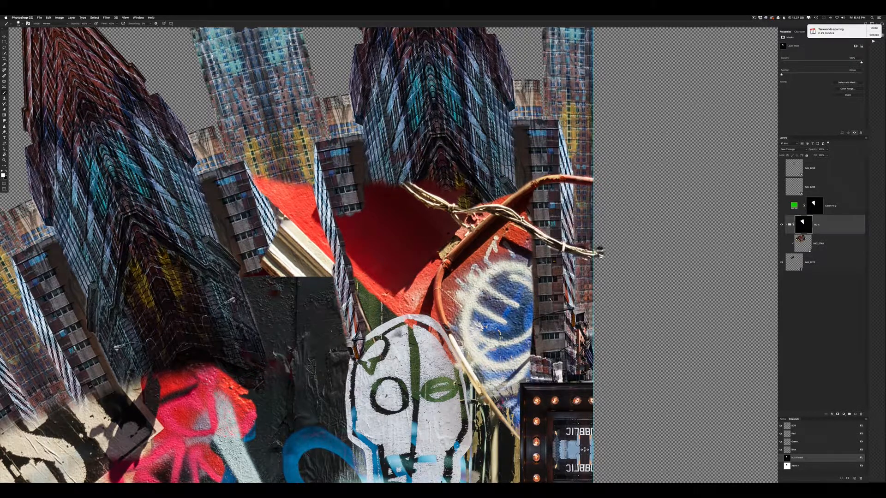
Mask out the red wall in front of the middle tower down to the orange pipe and wire
{"action": "left_click_drag", "start_coordinate": [396, 178], "coordinate": [455, 210]}
{"action": "left_click_drag", "start_coordinate": [454, 210], "coordinate": [468, 219]}
{"action": "left_click_drag", "start_coordinate": [353, 219], "coordinate": [369, 273]}
{"action": "left_click_drag", "start_coordinate": [376, 208], "coordinate": [409, 273]}
{"action": "left_click_drag", "start_coordinate": [429, 189], "coordinate": [378, 191]}
{"action": "left_click_drag", "start_coordinate": [379, 192], "coordinate": [401, 252]}
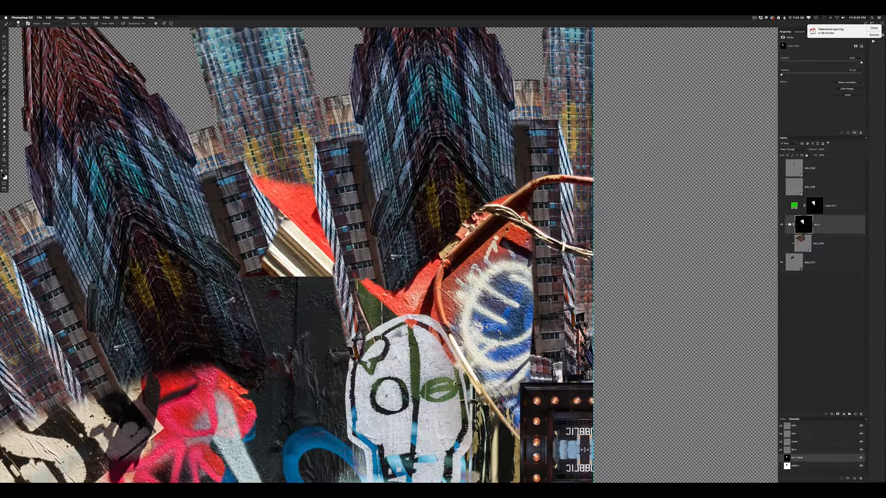
Paint the group mask along the red wall's cornice and where the skyscrapers meet the black-and-white lettering above the KAFKA sticker
{"action": "left_click_drag", "start_coordinate": [287, 240], "coordinate": [271, 202]}
{"action": "left_click_drag", "start_coordinate": [125, 377], "coordinate": [316, 269]}
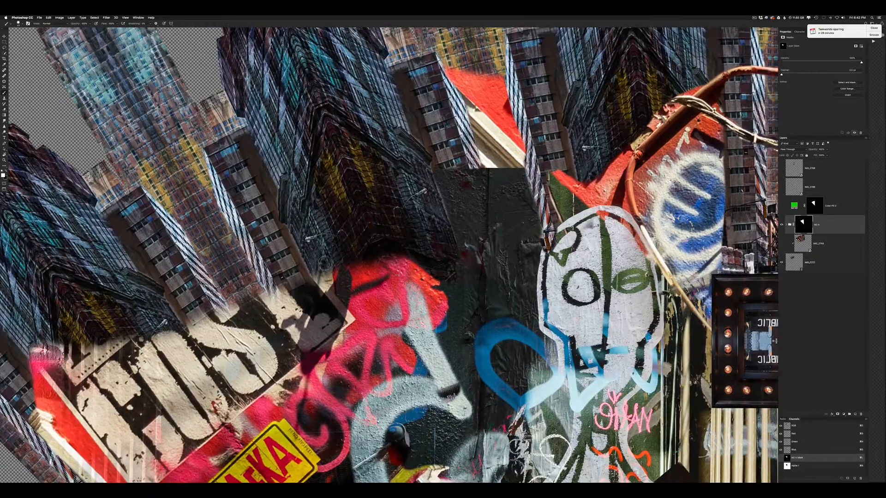
{"action": "left_click_drag", "start_coordinate": [217, 318], "coordinate": [408, 237]}
{"action": "key", "text": "x"}
{"action": "left_click_drag", "start_coordinate": [380, 242], "coordinate": [434, 222]}
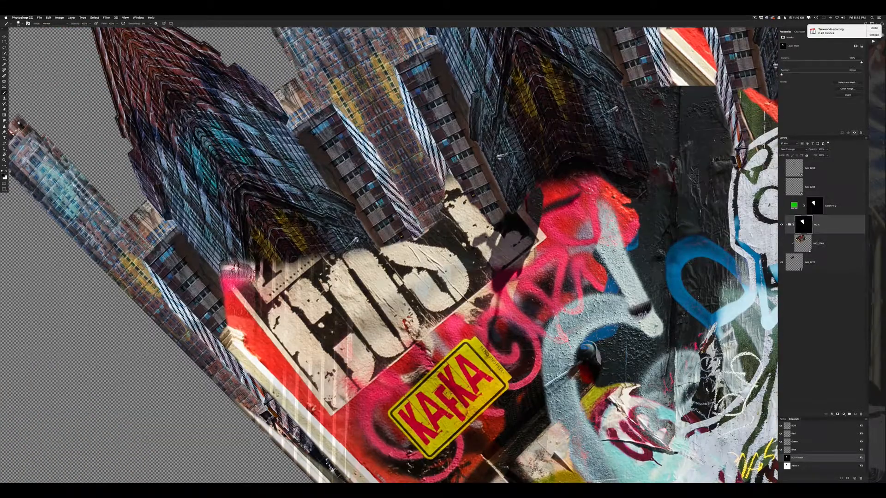
{"action": "left_click_drag", "start_coordinate": [323, 346], "coordinate": [326, 259]}
{"action": "key", "text": "x"}
{"action": "left_click_drag", "start_coordinate": [226, 277], "coordinate": [257, 333]}
{"action": "left_click_drag", "start_coordinate": [439, 392], "coordinate": [229, 175]}
{"action": "key", "text": "super+0"}
{"action": "key", "text": "super+plus"}
{"action": "key", "text": "super+plus"}
{"action": "key", "text": "super+plus"}
{"action": "key", "text": "super+plus"}
{"action": "left_click_drag", "start_coordinate": [323, 184], "coordinate": [351, 277]}
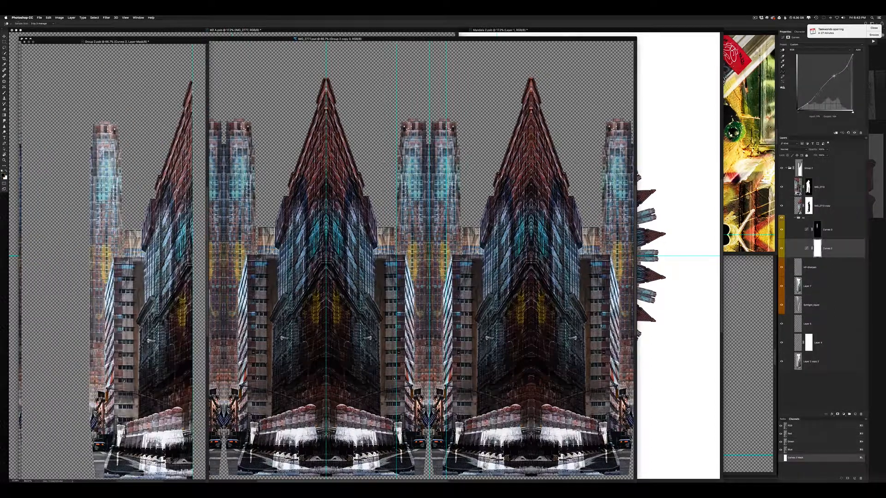
Brighten the mirrored building document's Curves slightly and raise the skyscraper layer's saturation in the wedge document, saving the result
{"action": "left_click_drag", "start_coordinate": [833, 75], "coordinate": [843, 62]}
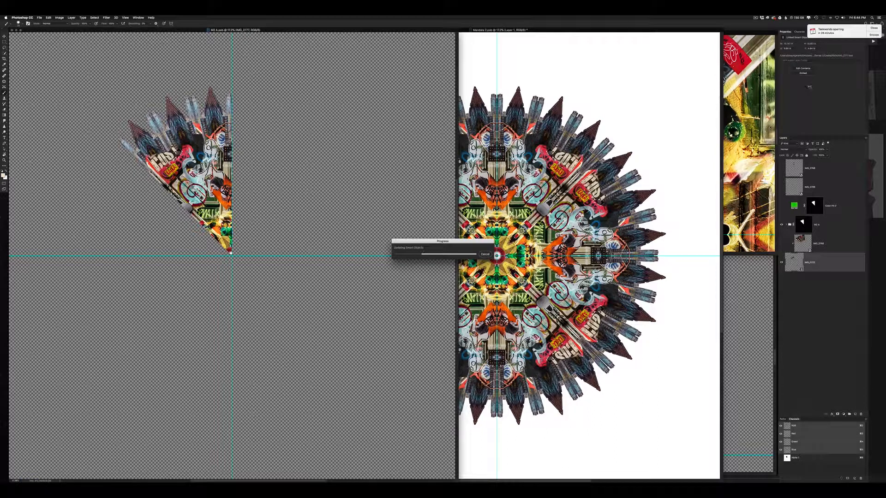
{"action": "left_click", "coordinate": [569, 83]}
{"action": "left_click", "coordinate": [249, 92]}
{"action": "key", "text": "super+u"}
{"action": "left_click_drag", "start_coordinate": [434, 249], "coordinate": [441, 250]}
{"action": "key", "text": "Return"}
{"action": "key", "text": "super+s"}
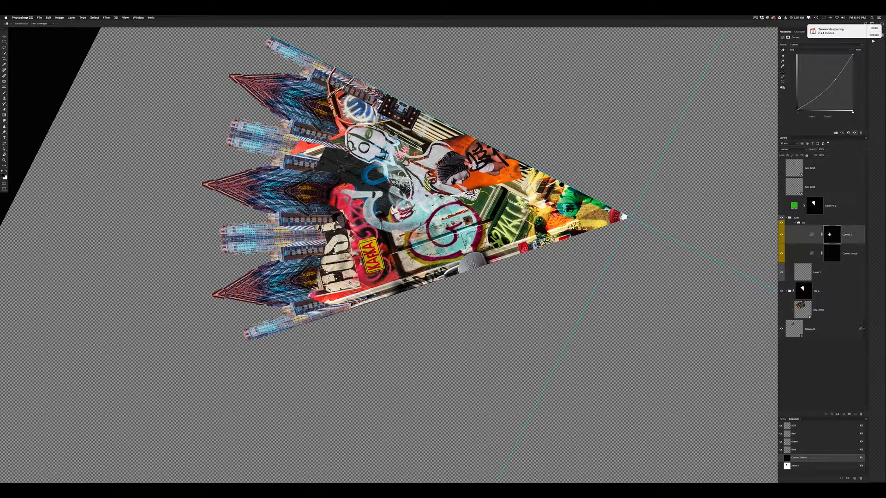
Paint the darkening Curves layer's mask across the skyscrapers and the graffiti to shade parts of the wedge
{"action": "left_click", "coordinate": [830, 235]}
{"action": "key", "text": "b"}
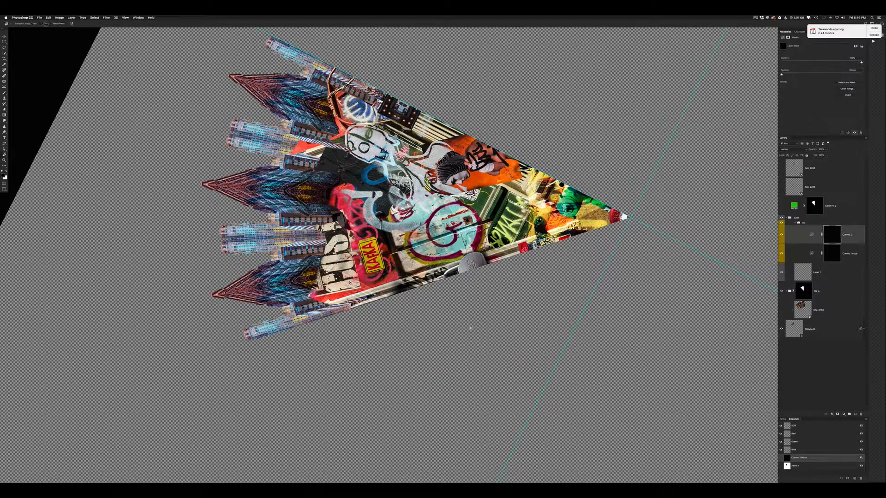
{"action": "key", "text": "x"}
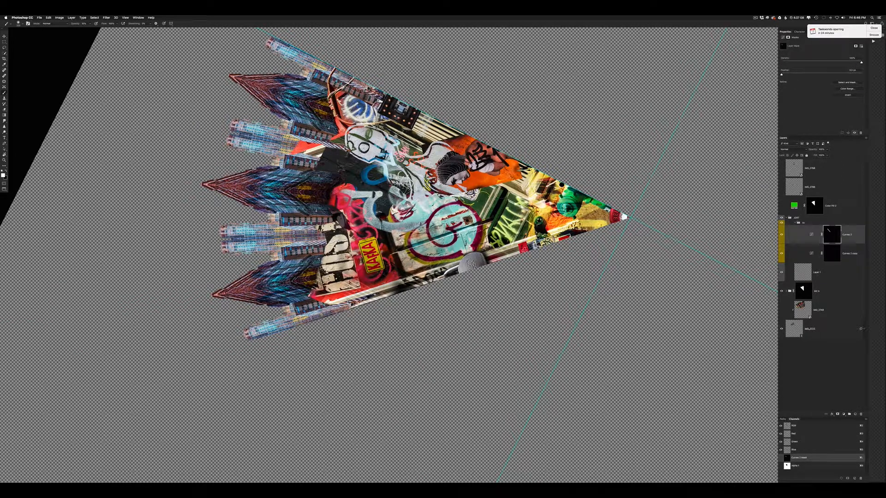
{"action": "left_click_drag", "start_coordinate": [226, 190], "coordinate": [357, 212]}
{"action": "left_click_drag", "start_coordinate": [265, 103], "coordinate": [400, 137]}
{"action": "left_click_drag", "start_coordinate": [281, 116], "coordinate": [411, 148]}
{"action": "left_click_drag", "start_coordinate": [295, 70], "coordinate": [377, 110]}
{"action": "left_click_drag", "start_coordinate": [267, 214], "coordinate": [464, 201]}
{"action": "left_click_drag", "start_coordinate": [239, 296], "coordinate": [345, 260]}
Paint the duplicated Curves layer's mask over the towers, the lettering and the graffiti to model their light
{"action": "left_click", "coordinate": [832, 253]}
{"action": "left_click_drag", "start_coordinate": [223, 230], "coordinate": [352, 229]}
{"action": "mouse_move", "coordinate": [230, 286]}
{"action": "left_mouse_down"}
{"action": "mouse_move", "coordinate": [381, 259]}
{"action": "mouse_move", "coordinate": [475, 224]}
{"action": "left_mouse_up"}
{"action": "left_click_drag", "start_coordinate": [254, 79], "coordinate": [344, 95]}
{"action": "left_click_drag", "start_coordinate": [233, 176], "coordinate": [330, 183]}
{"action": "key", "text": "r"}
{"action": "left_click_drag", "start_coordinate": [323, 185], "coordinate": [309, 217]}
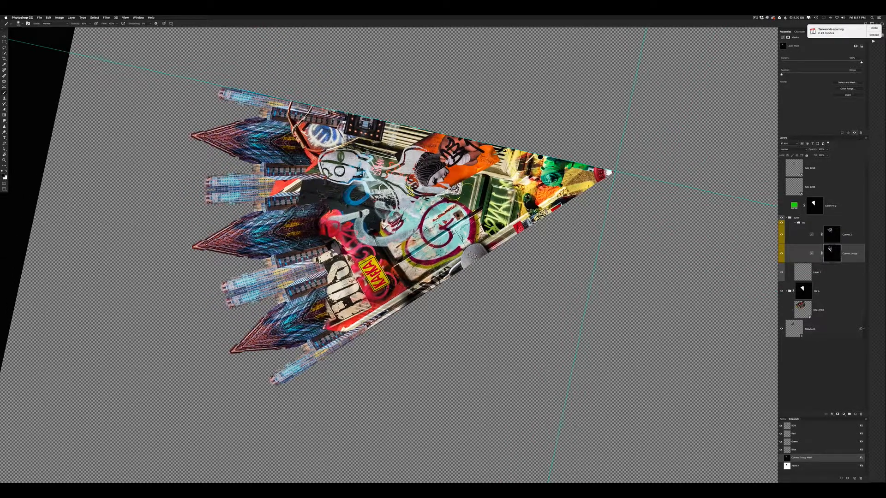
Switch to the full mandala document, show its history and dismiss the reminder notification
{"action": "key", "text": "f"}
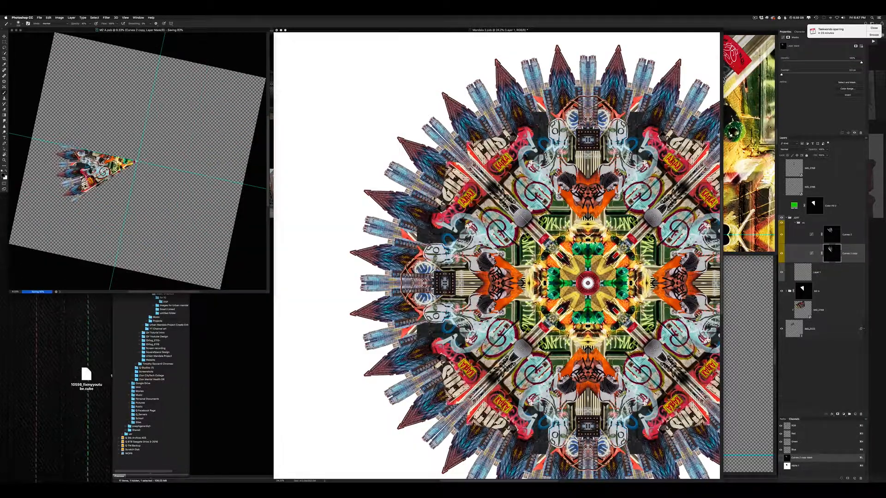
{"action": "key", "text": "f"}
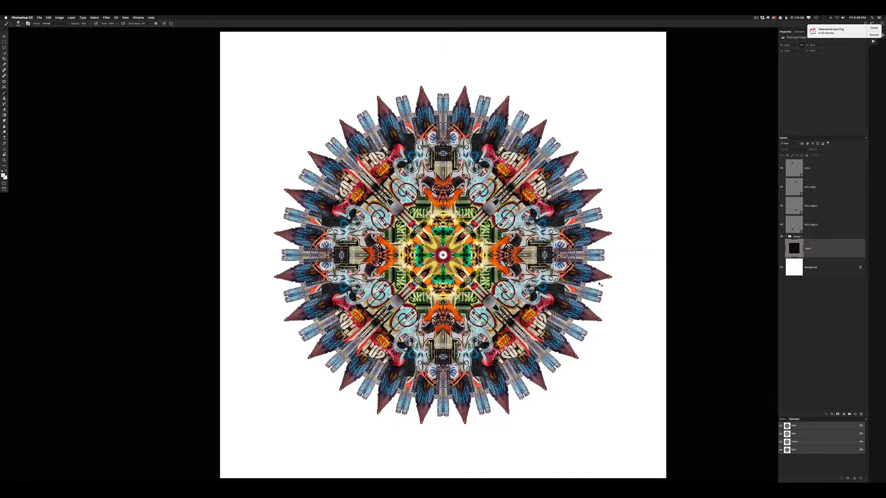
{"action": "left_click", "coordinate": [138, 17]}
{"action": "left_click", "coordinate": [155, 98]}
{"action": "left_click", "coordinate": [874, 29]}
Step through the smart object update states and examine the mandala up close to compare them
{"action": "left_click", "coordinate": [846, 43]}
{"action": "left_click", "coordinate": [846, 49]}
{"action": "left_click", "coordinate": [844, 54]}
{"action": "left_click", "coordinate": [844, 58]}
{"action": "left_click", "coordinate": [843, 63]}
{"action": "left_click", "coordinate": [843, 69]}
{"action": "left_click", "coordinate": [843, 73]}
{"action": "left_click", "coordinate": [843, 79]}
{"action": "left_click", "coordinate": [843, 83]}
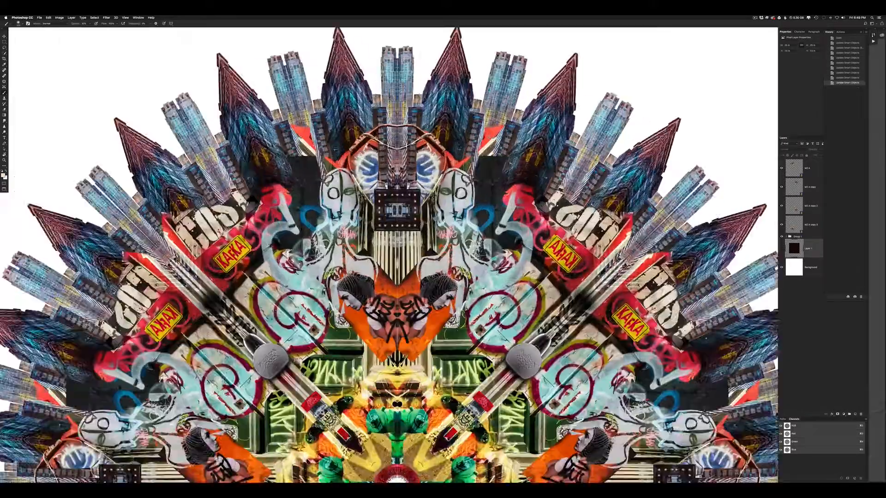
{"action": "scroll", "coordinate": [469, 124], "scroll_direction": "up", "scroll_amount": 10}
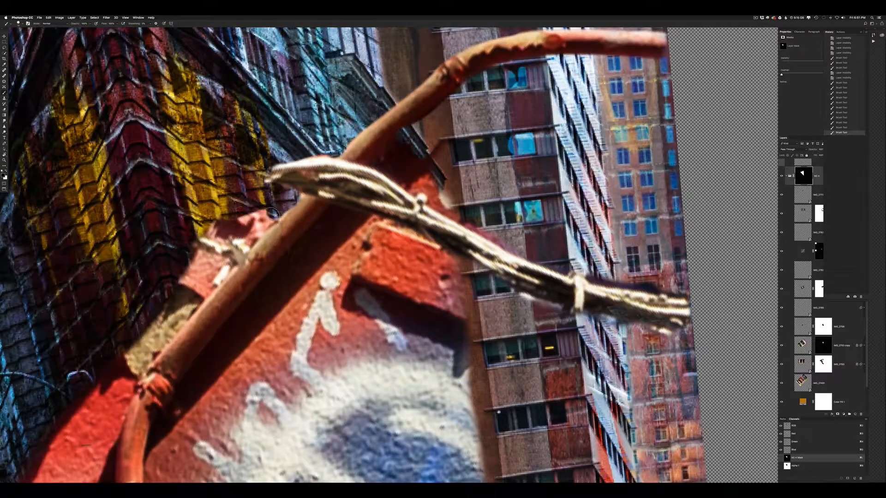
Paint the wedge group's mask to remove wall remnants around the orange pipe and wire and clean the framed sign's upper edge
{"action": "left_click_drag", "start_coordinate": [273, 213], "coordinate": [201, 260]}
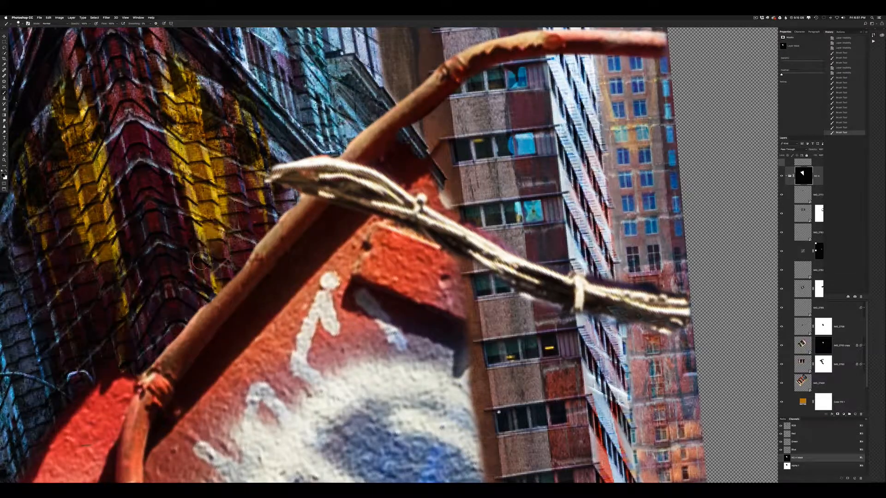
{"action": "left_click_drag", "start_coordinate": [390, 168], "coordinate": [437, 193]}
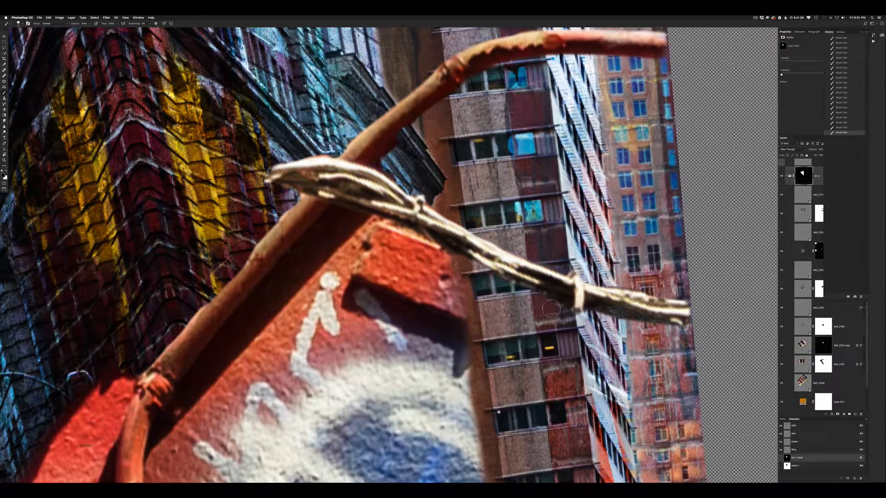
{"action": "mouse_move", "coordinate": [457, 268]}
{"action": "left_mouse_down"}
{"action": "mouse_move", "coordinate": [469, 402]}
{"action": "mouse_move", "coordinate": [428, 182]}
{"action": "mouse_move", "coordinate": [402, 121]}
{"action": "left_mouse_up"}
{"action": "left_click_drag", "start_coordinate": [480, 370], "coordinate": [454, 192]}
{"action": "key", "text": "x"}
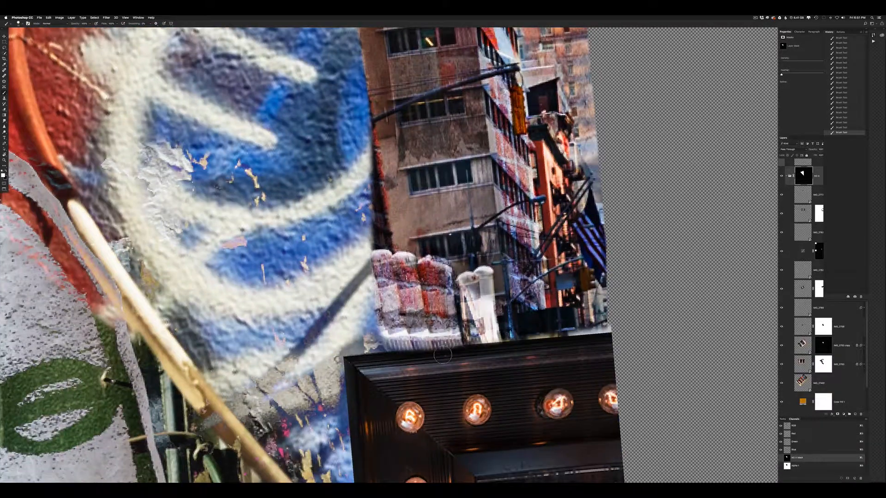
{"action": "key", "text": "super+minus"}
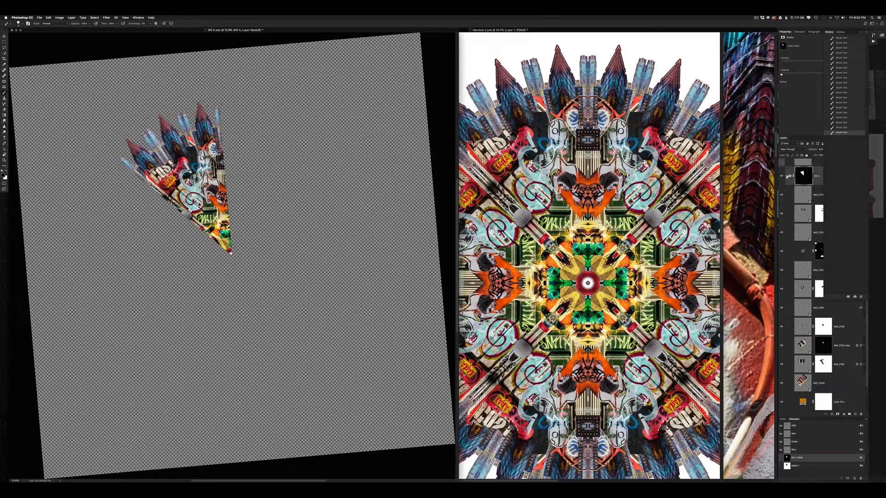
Expand the skyscraper layer's smart filters and apply a darkening Curves adjustment to its filter mask
{"action": "left_click", "coordinate": [787, 176]}
{"action": "left_click", "coordinate": [864, 329]}
{"action": "double_click", "coordinate": [805, 360]}
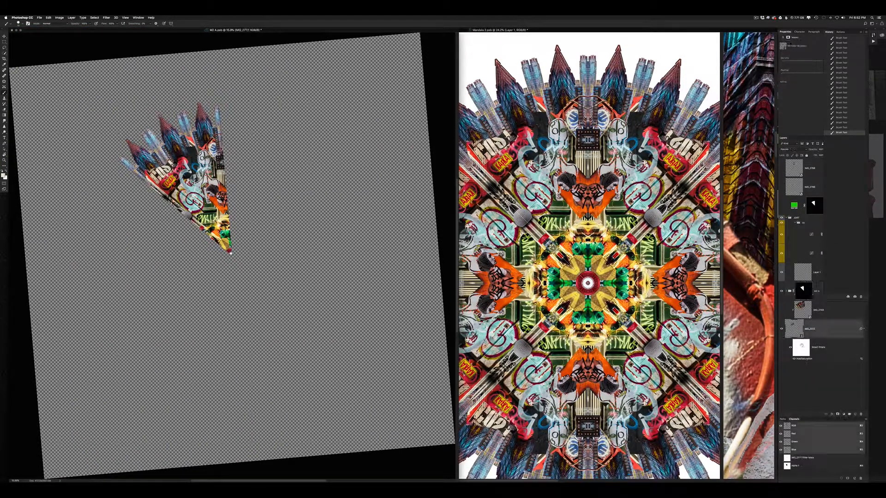
{"action": "key", "text": "super+m"}
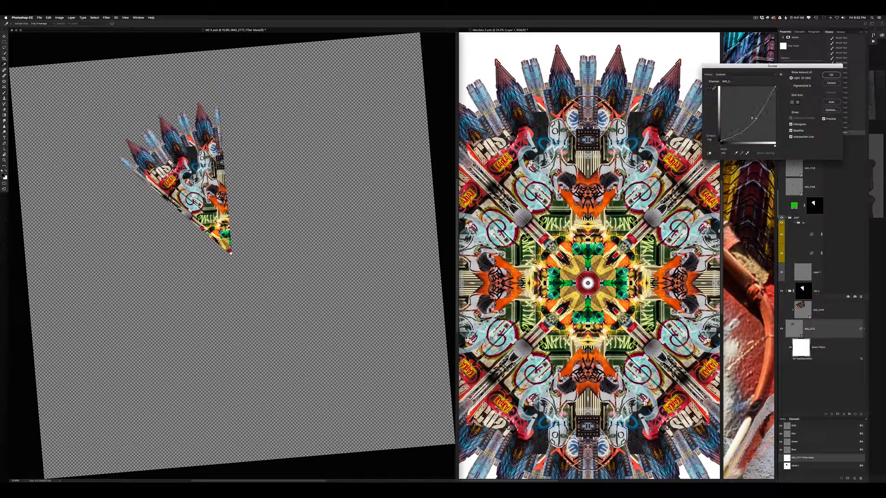
{"action": "left_click", "coordinate": [830, 75]}
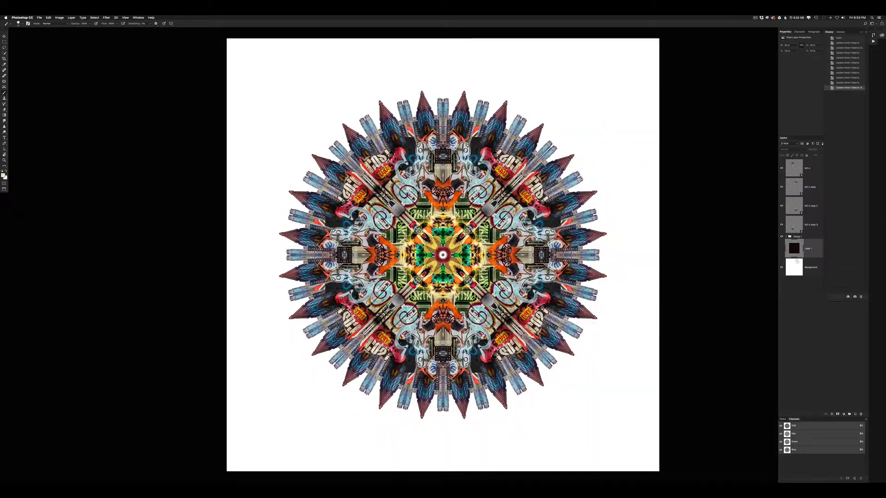
Show the black square layer behind the mandala and close the history
{"action": "left_click", "coordinate": [781, 248]}
{"action": "left_click", "coordinate": [861, 32]}
{"action": "left_click", "coordinate": [843, 414]}
{"action": "left_click", "coordinate": [852, 417]}
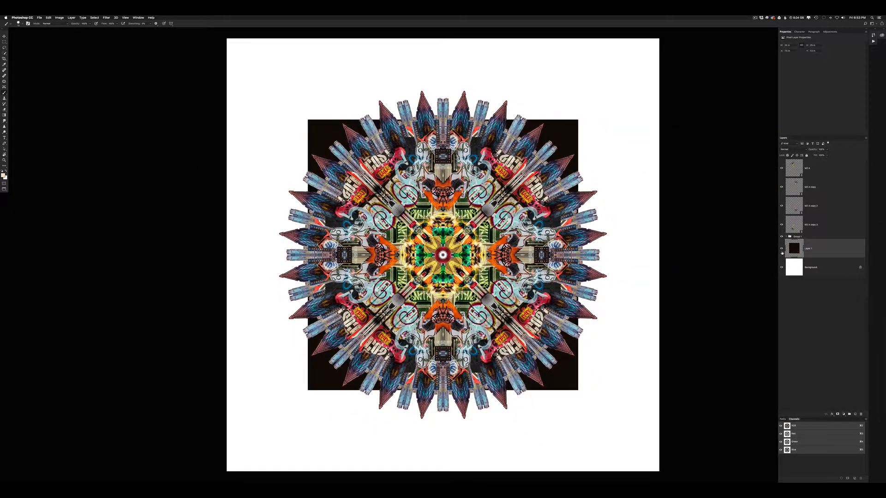
Add an orange solid color fill above the white background and move the black square layer beneath it
{"action": "left_click", "coordinate": [821, 267]}
{"action": "left_click", "coordinate": [843, 414]}
{"action": "left_click", "coordinate": [854, 419]}
{"action": "left_click", "coordinate": [535, 209]}
{"action": "left_click", "coordinate": [561, 132]}
{"action": "left_click", "coordinate": [507, 253]}
{"action": "left_click", "coordinate": [504, 259]}
{"action": "left_click", "coordinate": [648, 144]}
{"action": "left_click_drag", "start_coordinate": [841, 249], "coordinate": [841, 276]}
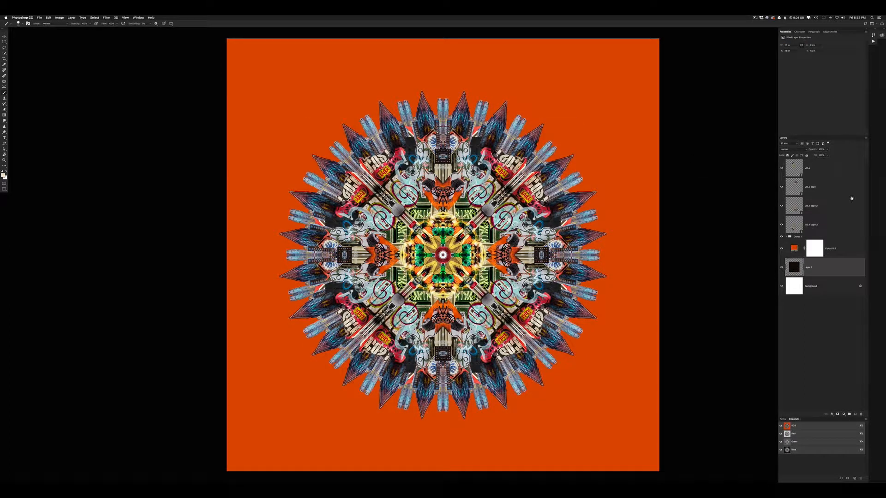
Add a Gradient Fill layer above the orange solid color, using the Radial style and a preset gradient
{"action": "left_click", "coordinate": [794, 249]}
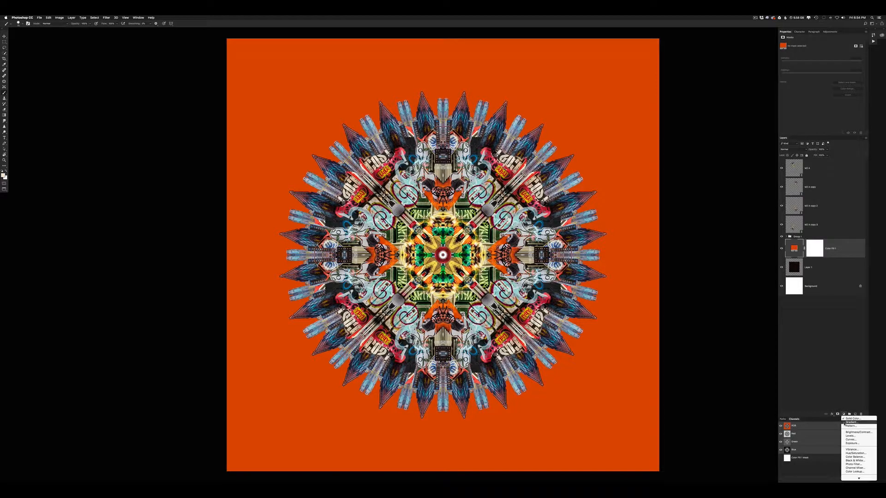
{"action": "left_click", "coordinate": [845, 424]}
{"action": "left_click", "coordinate": [386, 193]}
{"action": "left_click", "coordinate": [385, 198]}
{"action": "left_click", "coordinate": [389, 186]}
{"action": "left_click", "coordinate": [407, 96]}
{"action": "left_click", "coordinate": [481, 93]}
Sample a color from the mandala's inner artwork for the gradient's first stop and spread the stops toward the outer end
{"action": "left_click", "coordinate": [389, 186]}
{"action": "left_click", "coordinate": [403, 158]}
{"action": "left_click", "coordinate": [442, 194]}
{"action": "left_click", "coordinate": [454, 197]}
{"action": "mouse_move", "coordinate": [404, 158]}
{"action": "left_mouse_down"}
{"action": "mouse_move", "coordinate": [462, 157]}
{"action": "mouse_move", "coordinate": [403, 158]}
{"action": "left_mouse_up"}
{"action": "left_click_drag", "start_coordinate": [462, 158], "coordinate": [487, 158]}
Move the orange stop to the gradient's middle and sample a yellow from the mandala's center for the inner color
{"action": "left_click", "coordinate": [404, 159]}
{"action": "left_click_drag", "start_coordinate": [404, 158], "coordinate": [441, 158]}
{"action": "left_click", "coordinate": [442, 219]}
{"action": "key", "text": "super+z"}
{"action": "left_click", "coordinate": [442, 219]}
{"action": "left_click_drag", "start_coordinate": [405, 158], "coordinate": [682, 65]}
{"action": "left_click", "coordinate": [482, 94]}
Set the gradient's outer stop to a dark olive green
{"action": "left_click", "coordinate": [397, 216]}
{"action": "key", "text": "super+plus"}
{"action": "left_click", "coordinate": [651, 73]}
{"action": "double_click", "coordinate": [487, 157]}
{"action": "left_click_drag", "start_coordinate": [566, 187], "coordinate": [562, 186]}
{"action": "left_click", "coordinate": [649, 144]}
Change the gradient's inner stop to a brighter yellow
{"action": "double_click", "coordinate": [404, 158]}
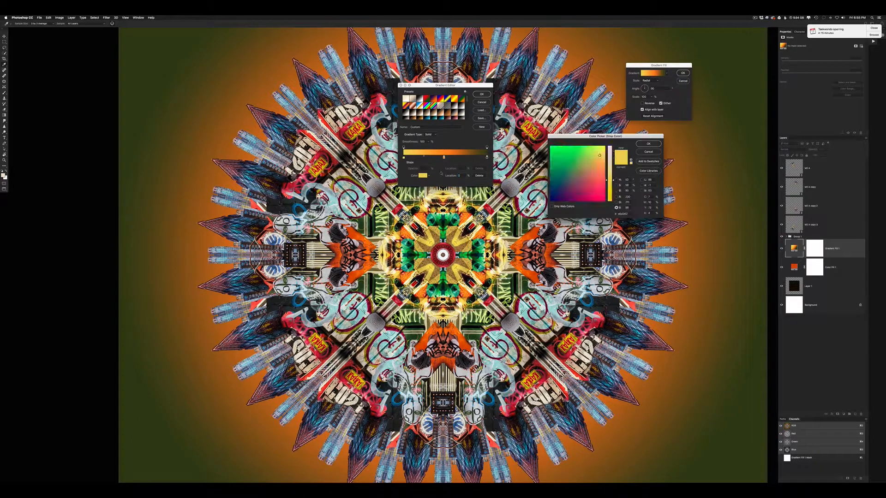
{"action": "left_click", "coordinate": [617, 191]}
{"action": "left_click_drag", "start_coordinate": [610, 151], "coordinate": [610, 145]}
{"action": "left_click", "coordinate": [649, 144]}
{"action": "double_click", "coordinate": [404, 157]}
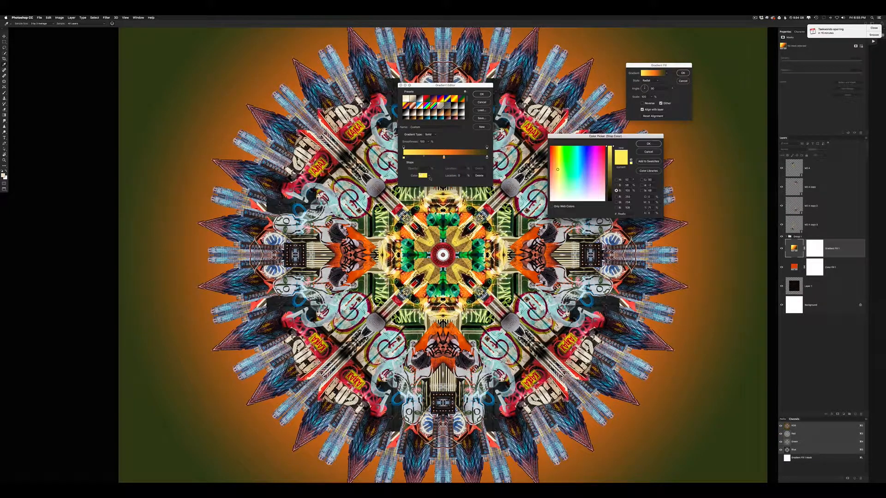
{"action": "left_click", "coordinate": [649, 144]}
Make the middle stop a more vivid orange and shift the yellow and orange stops outward along the gradient
{"action": "double_click", "coordinate": [444, 158]}
{"action": "left_click", "coordinate": [616, 185]}
{"action": "left_click_drag", "start_coordinate": [609, 161], "coordinate": [607, 155]}
{"action": "left_click", "coordinate": [649, 144]}
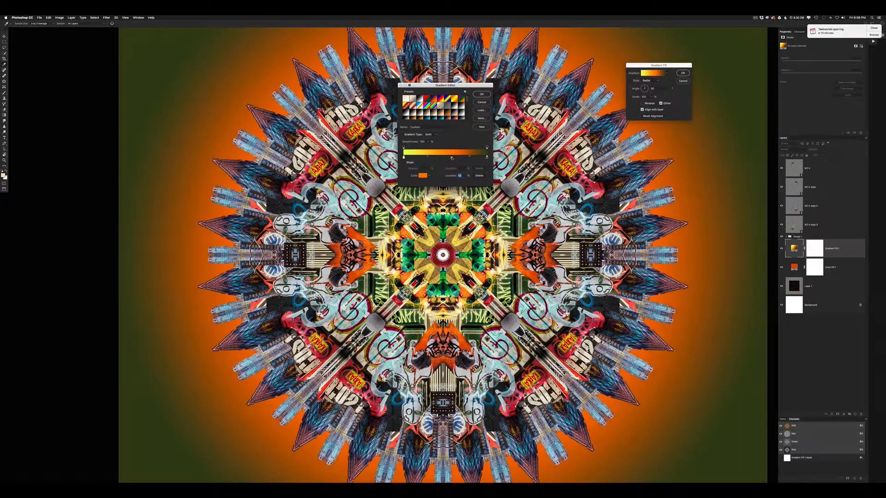
{"action": "mouse_move", "coordinate": [451, 158]}
{"action": "left_mouse_down"}
{"action": "mouse_move", "coordinate": [471, 158]}
{"action": "mouse_move", "coordinate": [428, 159]}
{"action": "mouse_move", "coordinate": [461, 158]}
{"action": "left_mouse_up"}
{"action": "left_click_drag", "start_coordinate": [434, 158], "coordinate": [459, 159]}
{"action": "left_click_drag", "start_coordinate": [445, 158], "coordinate": [464, 158]}
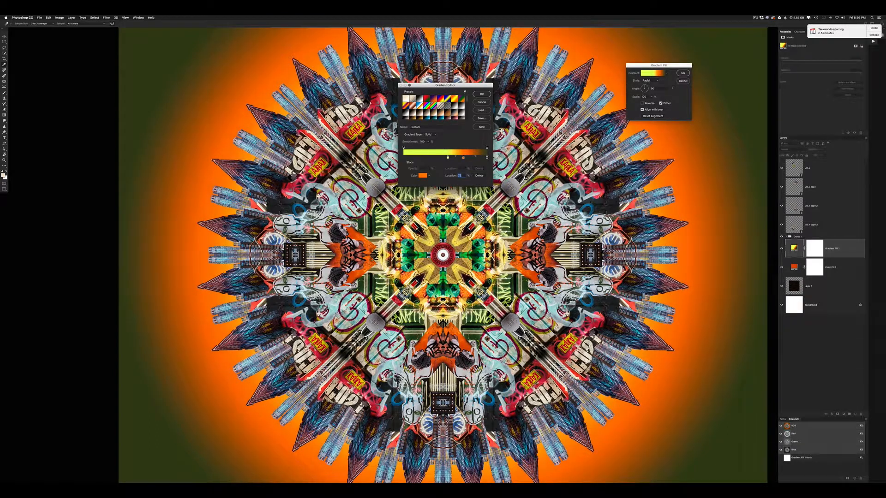
{"action": "left_click", "coordinate": [482, 94]}
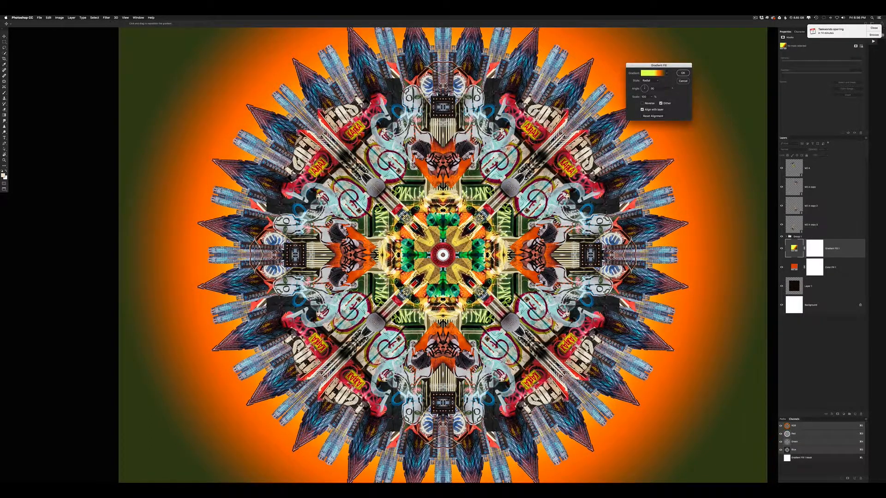
Replace the gradient's dark green outer end with the orange stop, pull the yellow stop inward, and apply the fill
{"action": "key", "text": "super+minus"}
{"action": "left_click", "coordinate": [652, 73]}
{"action": "left_click_drag", "start_coordinate": [486, 158], "coordinate": [434, 158]}
{"action": "double_click", "coordinate": [486, 157]}
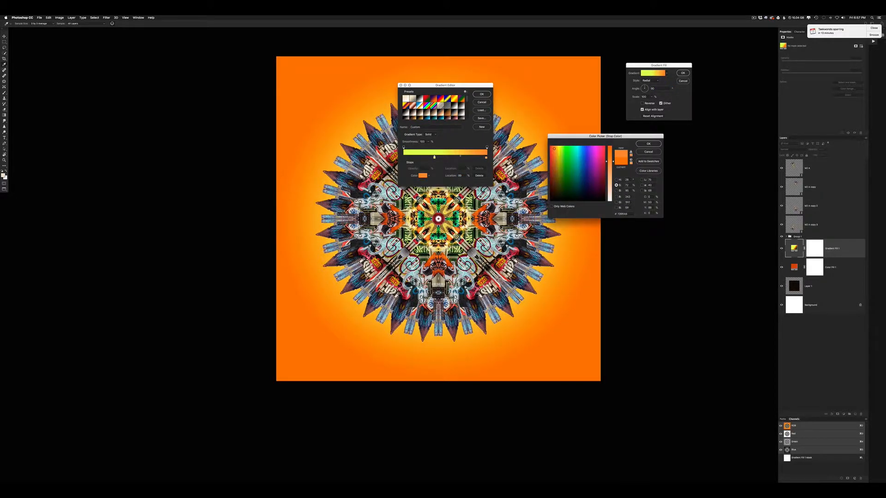
{"action": "left_click", "coordinate": [649, 143]}
{"action": "key", "text": "Return"}
{"action": "scroll", "coordinate": [443, 220], "scroll_direction": "up", "scroll_amount": 5}
{"action": "key", "text": "Return"}
Hide the interface and examine the mandala's details and edges against the yellow-to-orange background
{"action": "key", "text": "Tab"}
{"action": "scroll", "coordinate": [450, 128], "scroll_direction": "up", "scroll_amount": 5}
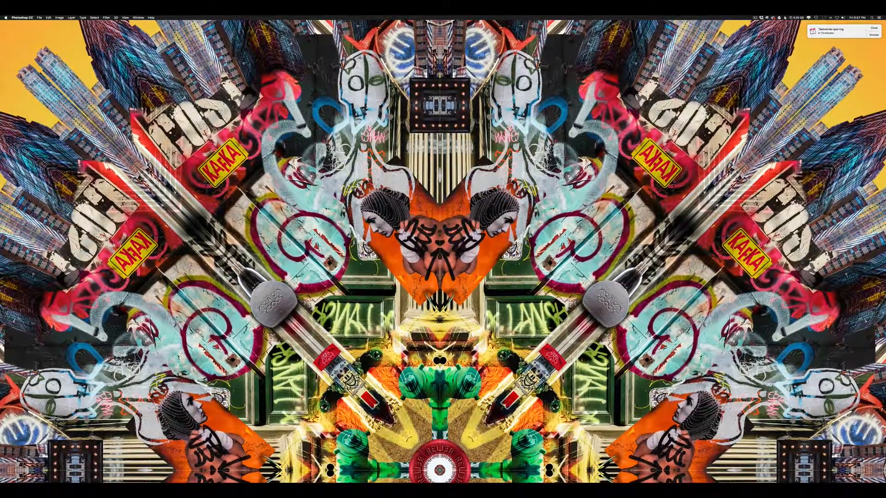
{"action": "scroll", "coordinate": [452, 122], "scroll_direction": "up", "scroll_amount": 5}
{"action": "scroll", "coordinate": [451, 122], "scroll_direction": "down", "scroll_amount": 10}
{"action": "scroll", "coordinate": [450, 122], "scroll_direction": "up", "scroll_amount": 5}
{"action": "scroll", "coordinate": [450, 123], "scroll_direction": "down", "scroll_amount": 6}
{"action": "scroll", "coordinate": [450, 122], "scroll_direction": "up", "scroll_amount": 2}
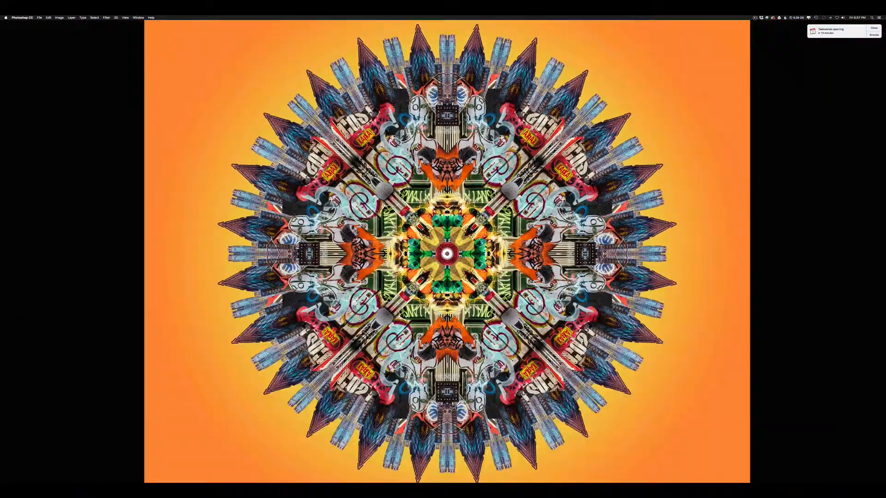